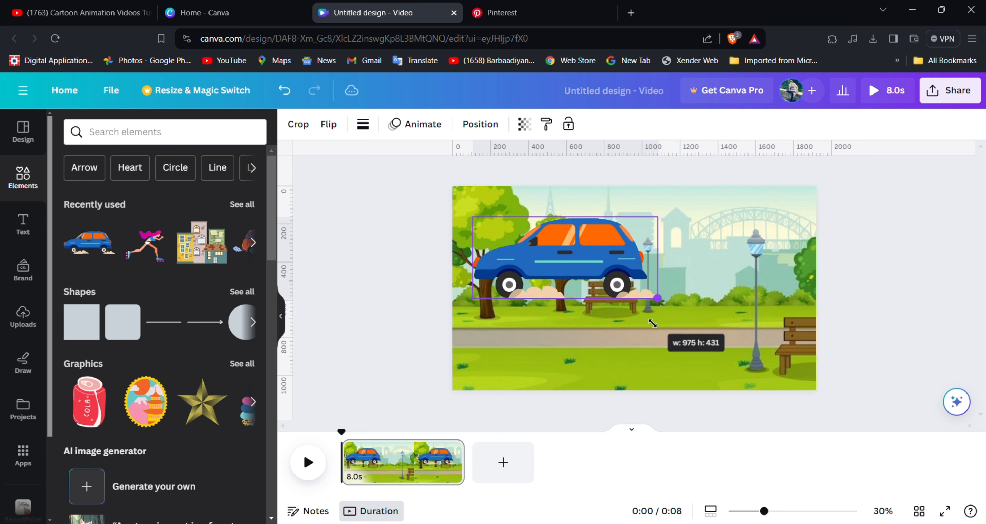
Flip the blue car horizontally, shrink it and place it on the road at the scene's left edge.
click(339, 134)
click(333, 158)
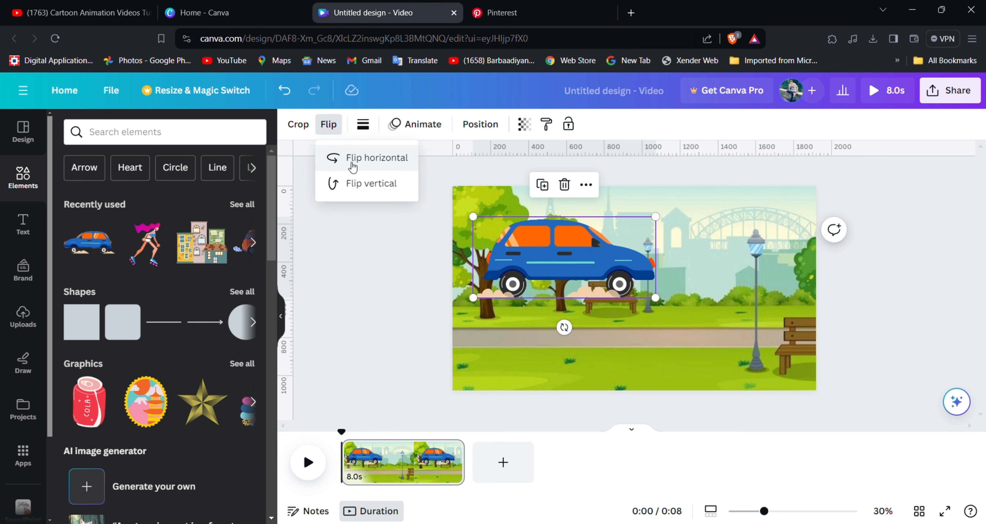
drag(663, 307, 558, 322)
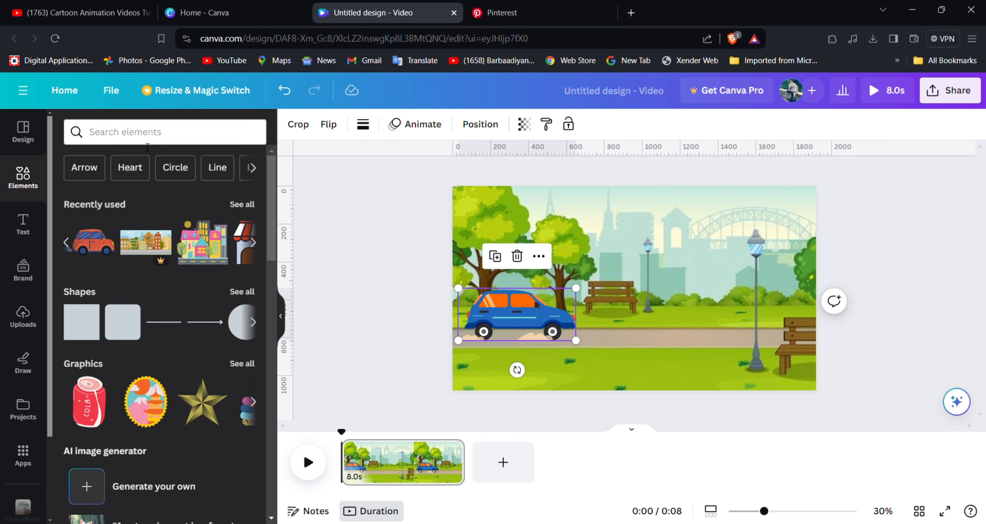
Search the elements for "walking person" graphics and add the walking man in a white shirt and green shorts.
click(148, 144)
click(132, 193)
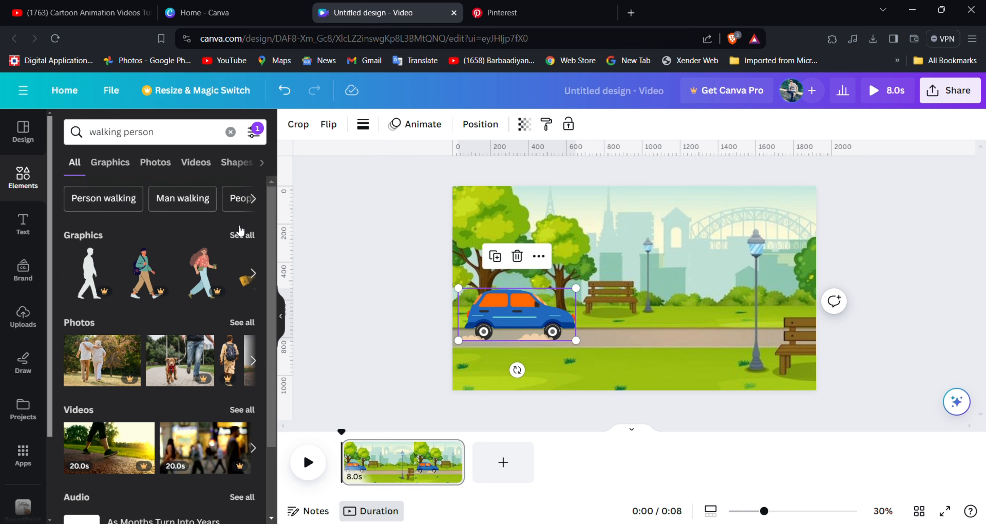
click(122, 167)
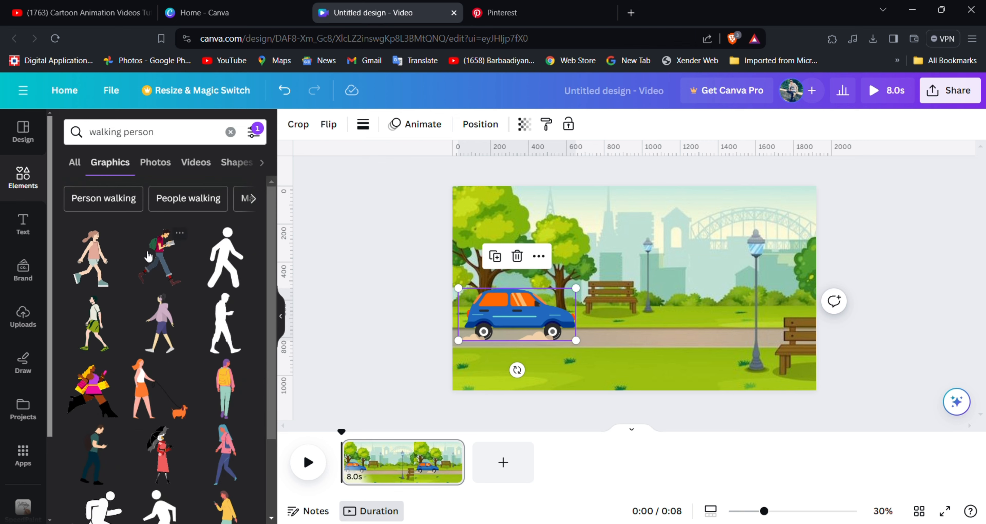
click(96, 334)
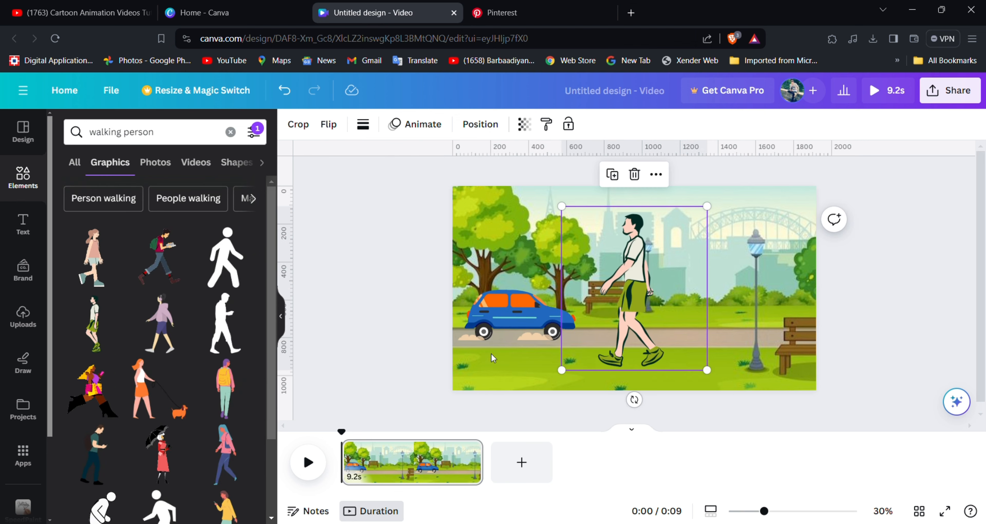
Resize the walking man to about 403 × 452 and place him on the road beside the large lamp post.
drag(706, 377, 607, 318)
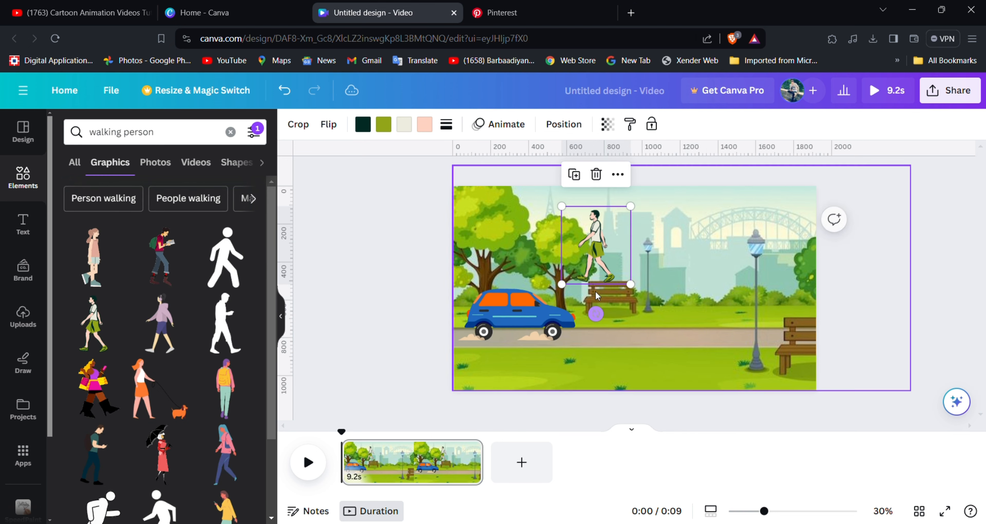
drag(597, 268, 638, 321)
drag(620, 279, 689, 341)
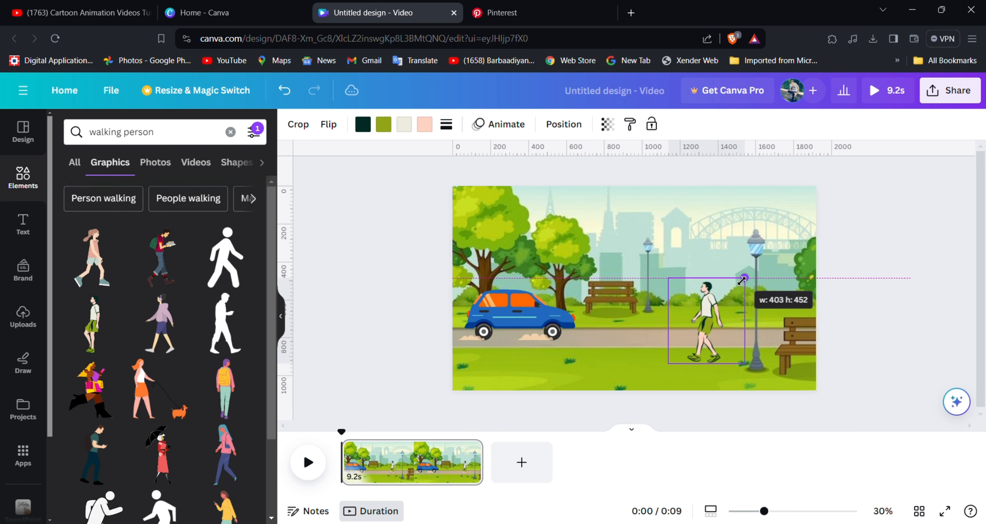
drag(719, 340, 726, 334)
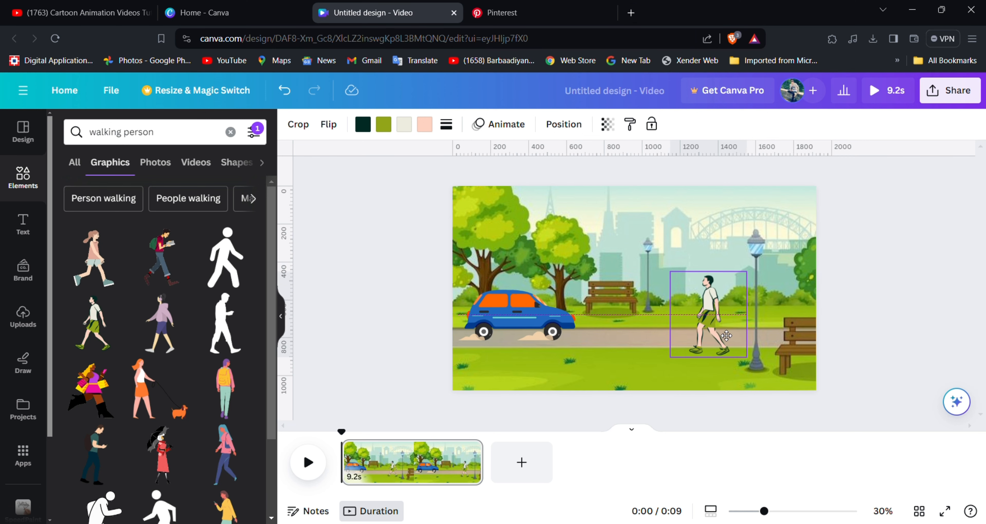
click(361, 326)
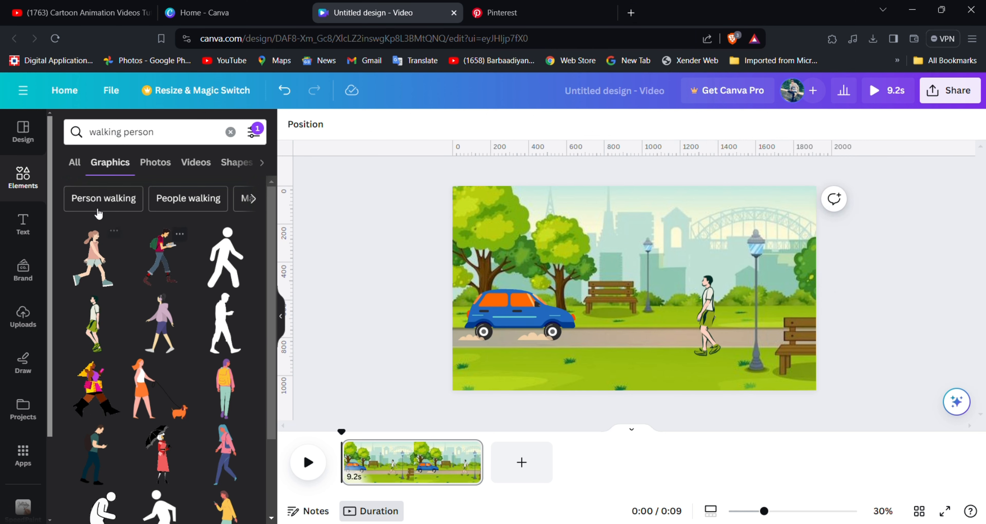
Search the graphics for "seating", add the seated woman in a blue top, and fit her onto the far park bench.
drag(165, 139, 80, 134)
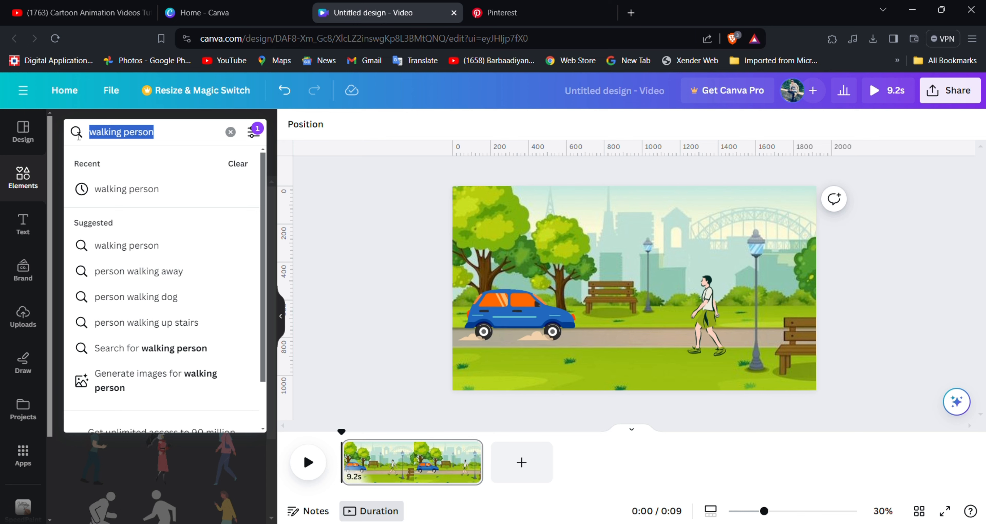
text(seating)
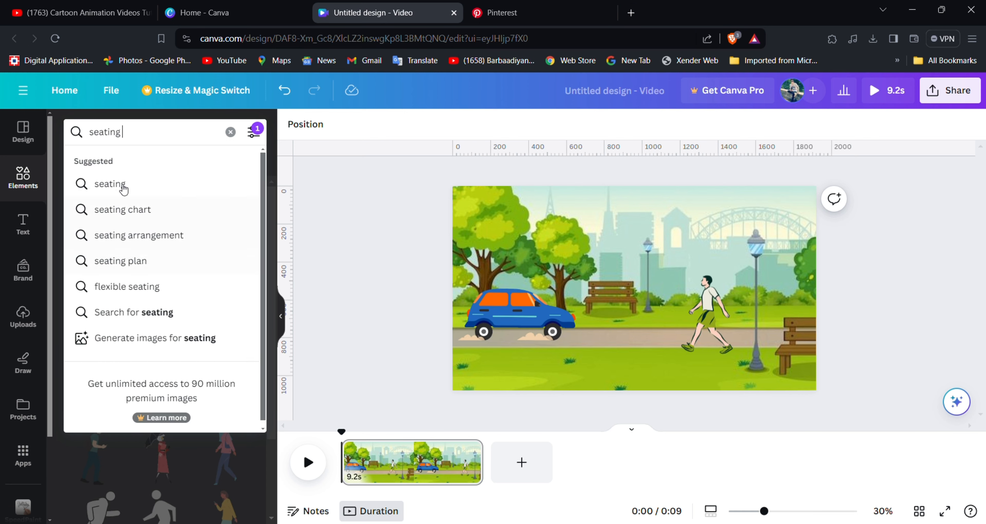
click(152, 185)
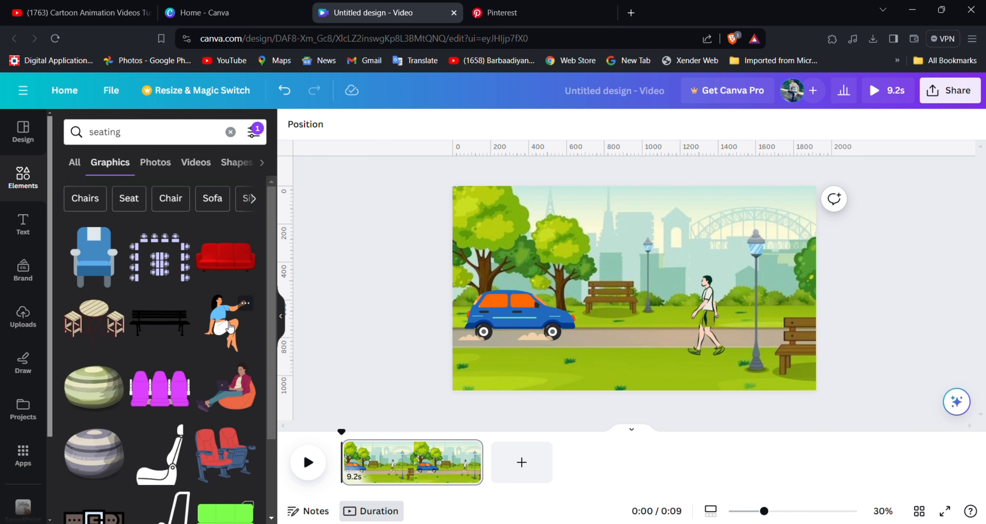
click(230, 328)
drag(663, 330, 625, 298)
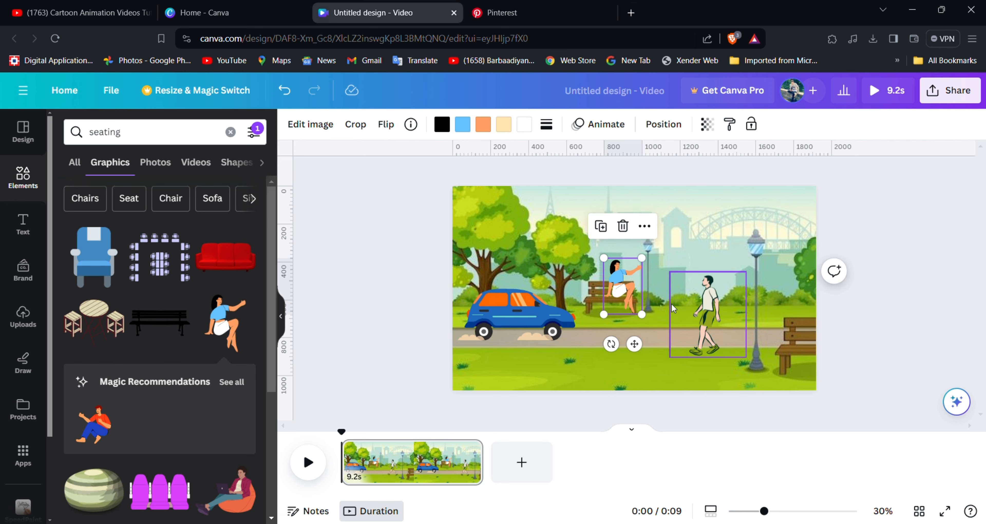
Create a custom animation for the park background, deleting the first path and redrawing it as a straight leftward movement.
click(695, 374)
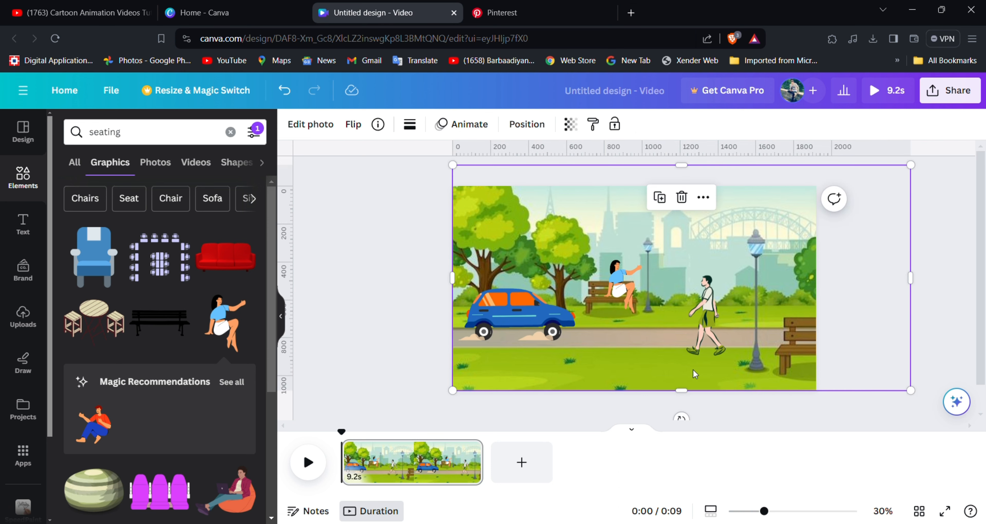
click(461, 125)
click(138, 146)
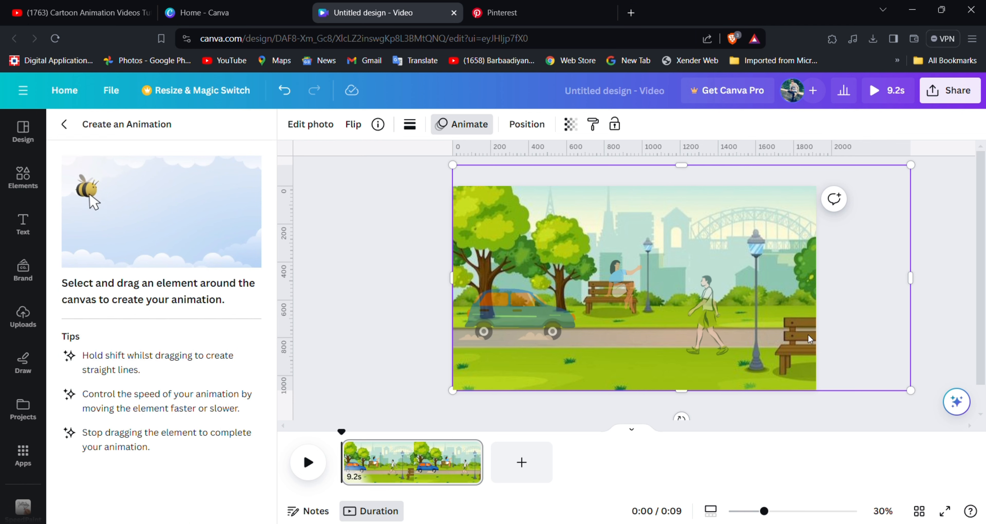
drag(785, 302, 643, 303)
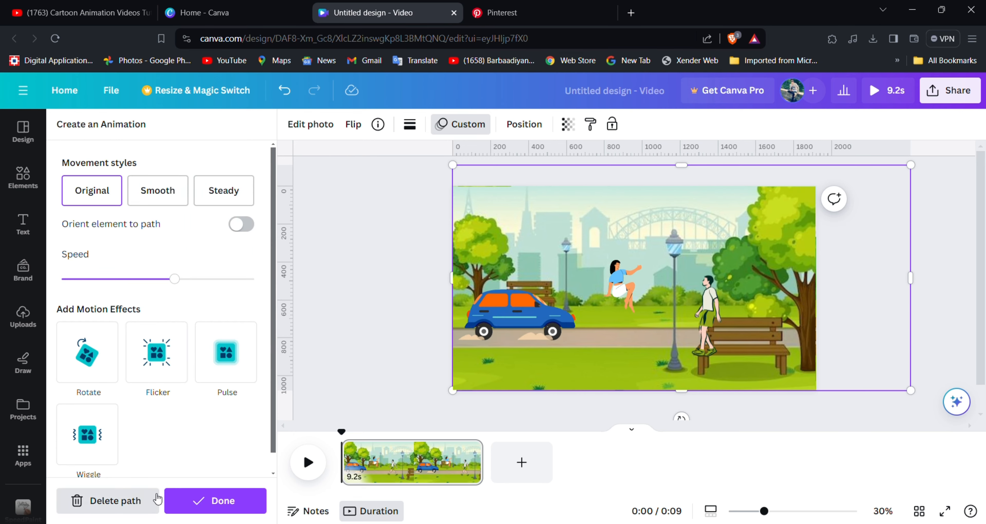
click(130, 501)
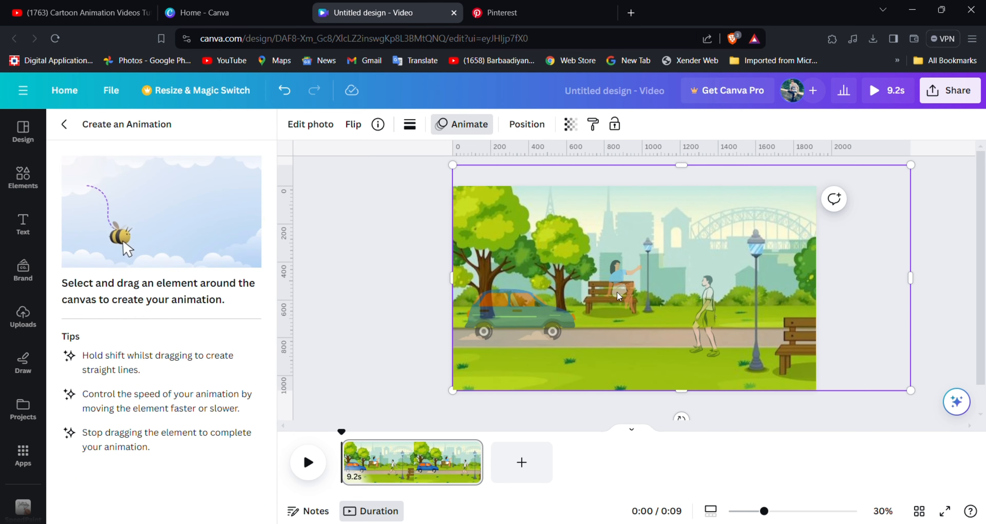
drag(786, 341, 709, 344)
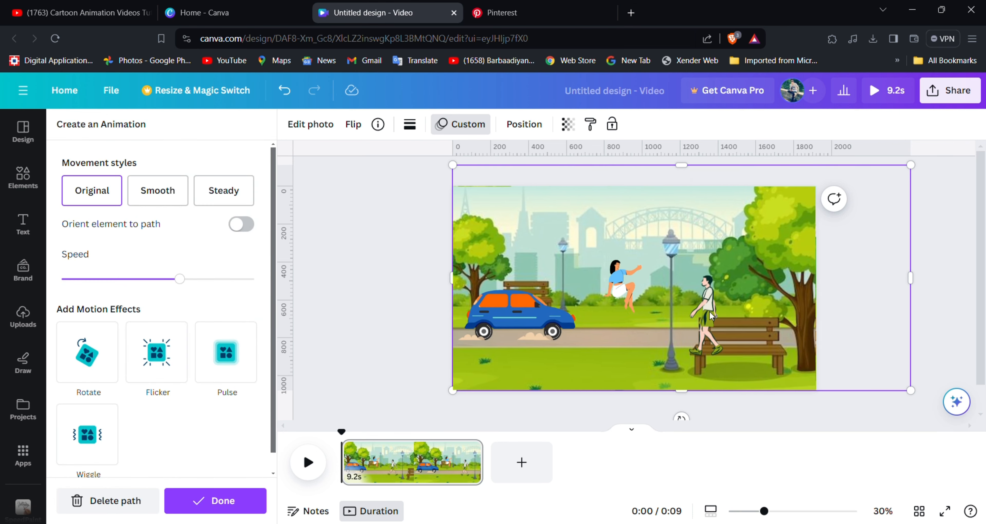
Slow down the background's animation and set its movement style to Steady.
drag(172, 282, 115, 280)
click(224, 191)
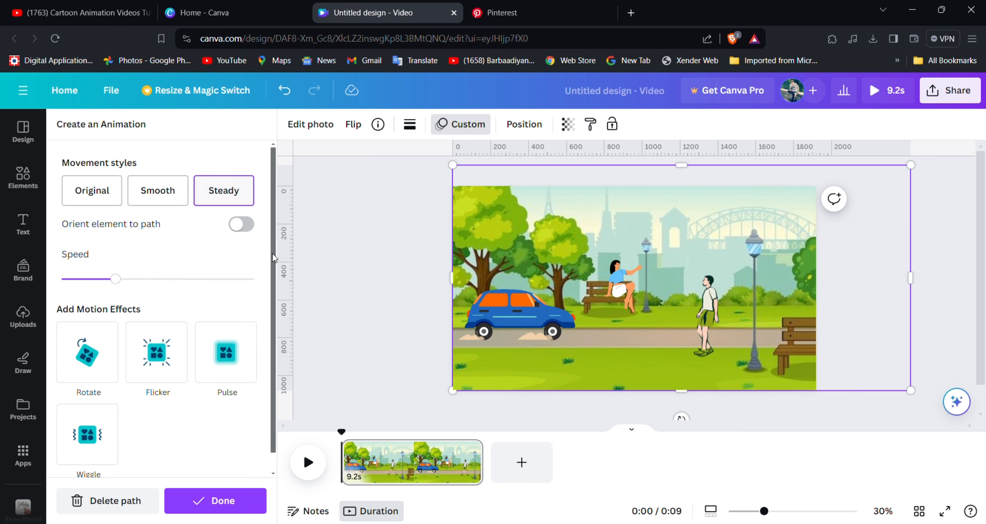
click(659, 308)
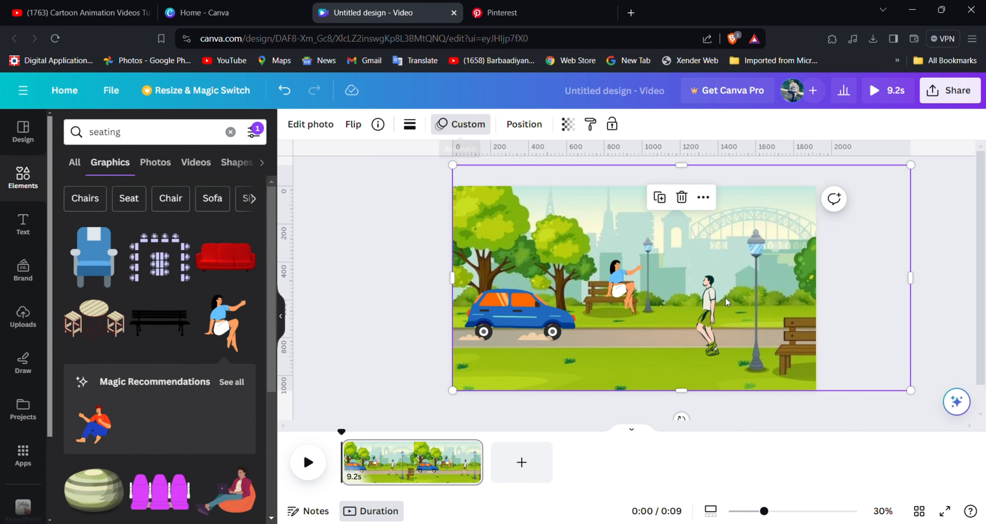
Create a custom animation that moves the walking man straight left along the road.
click(702, 302)
click(500, 123)
click(222, 126)
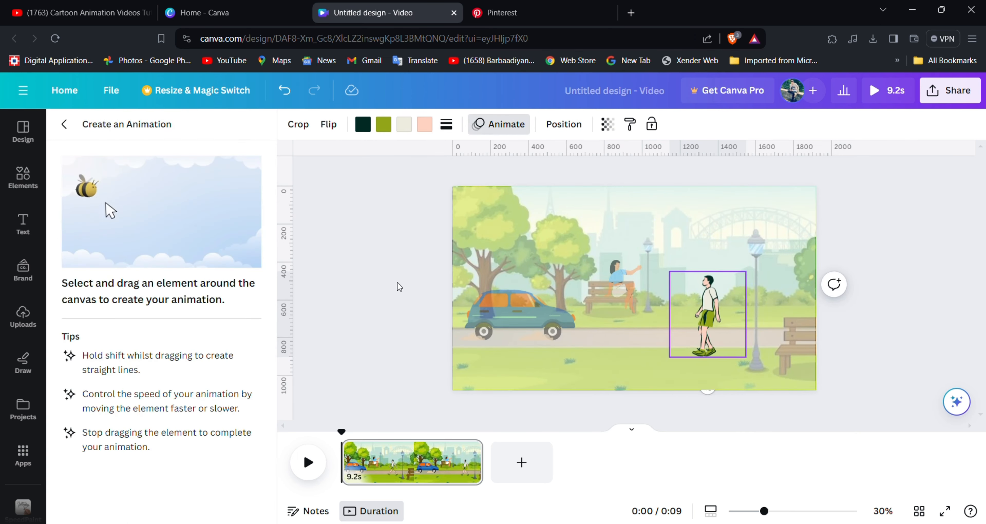
drag(706, 340, 590, 343)
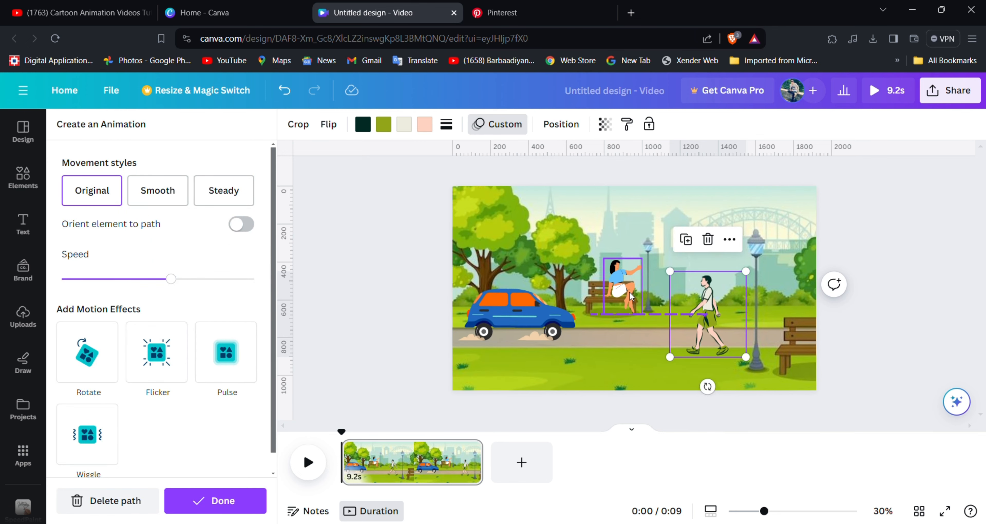
Animate the seated woman along a straight leftward path with the Steady style and a reduced speed.
click(629, 291)
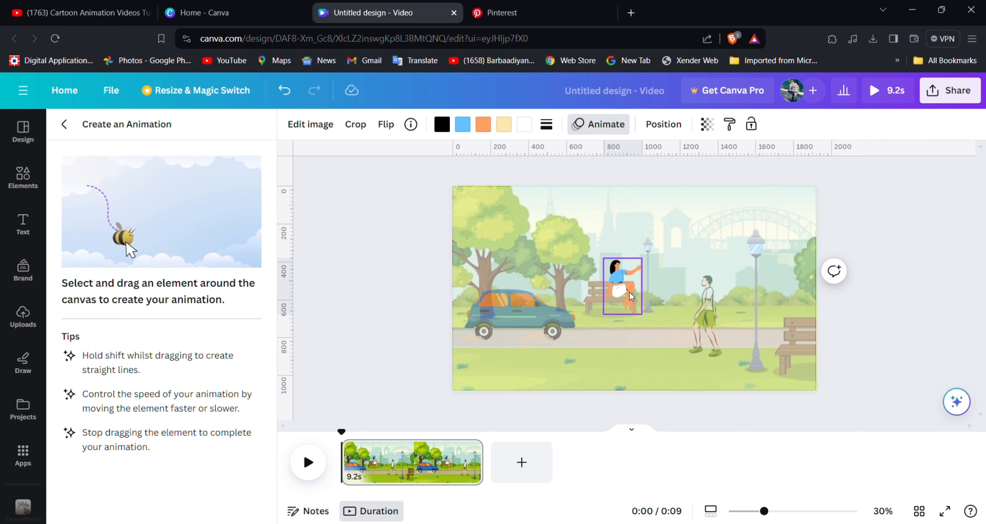
drag(629, 292, 539, 299)
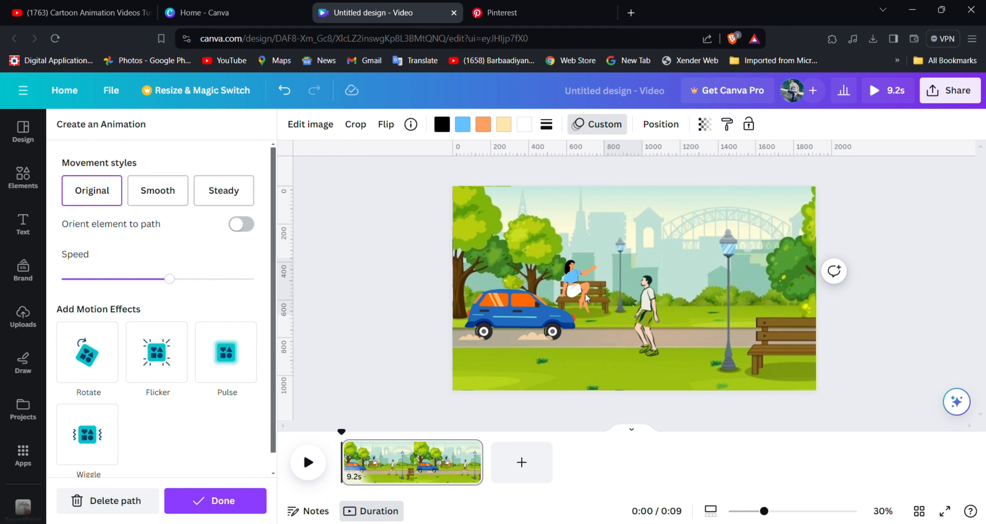
drag(170, 279, 112, 279)
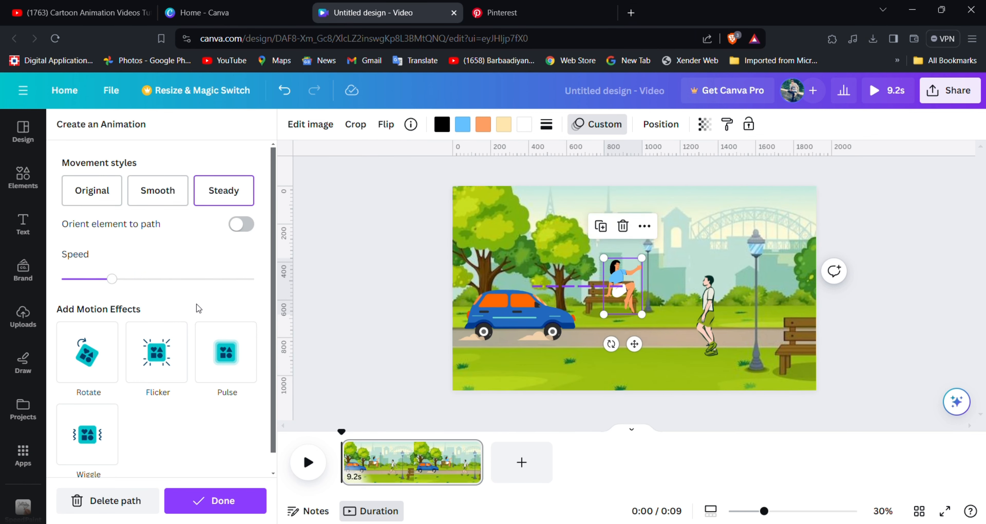
click(217, 500)
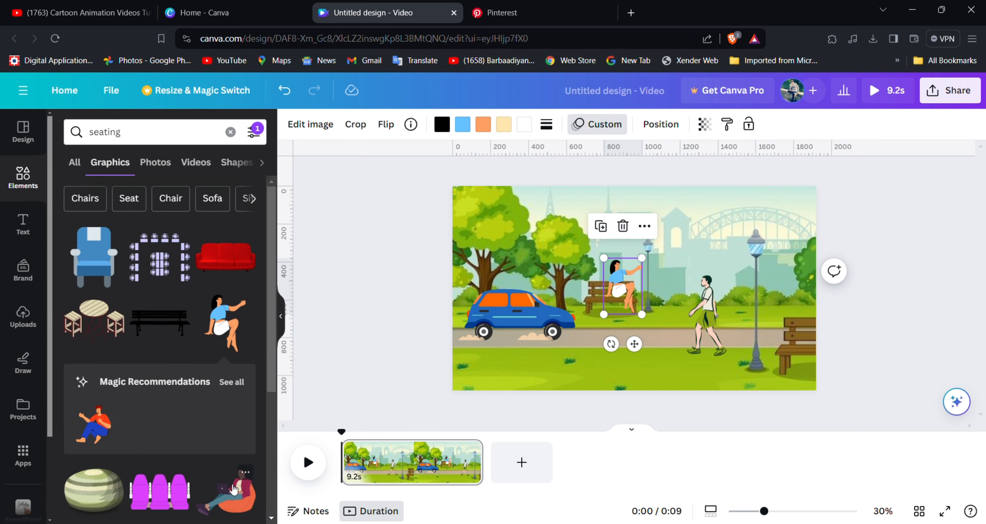
Create a custom animation that moves the blue car straight right along the road to the walking man's position.
click(523, 315)
click(448, 124)
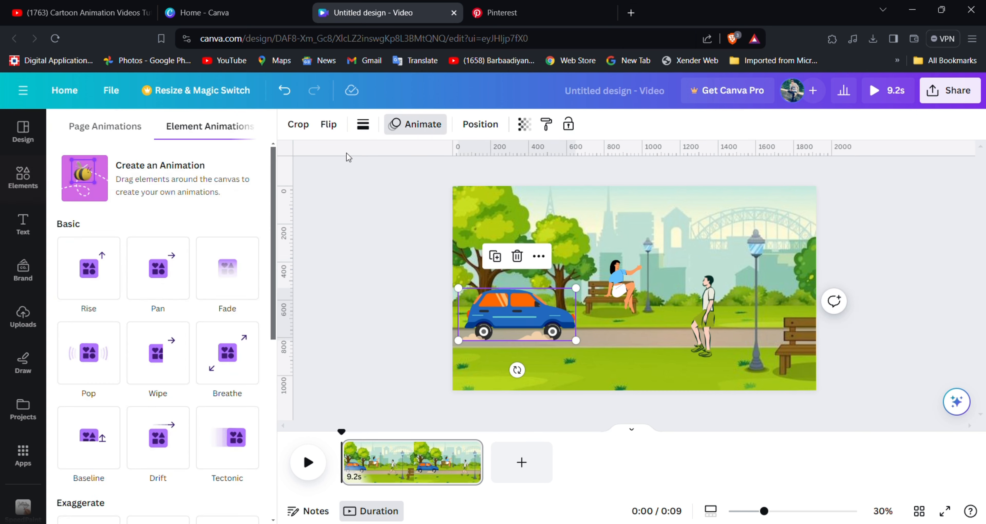
click(161, 168)
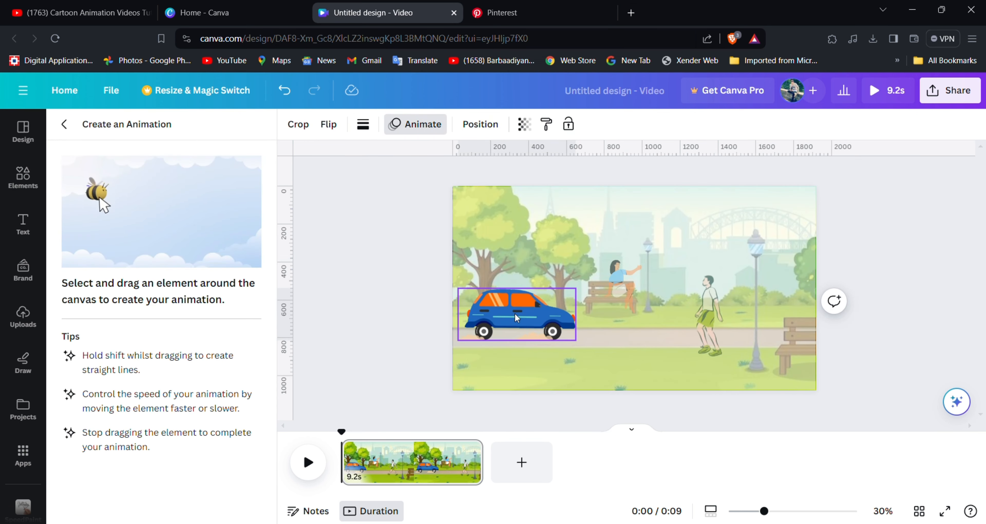
drag(515, 313, 603, 315)
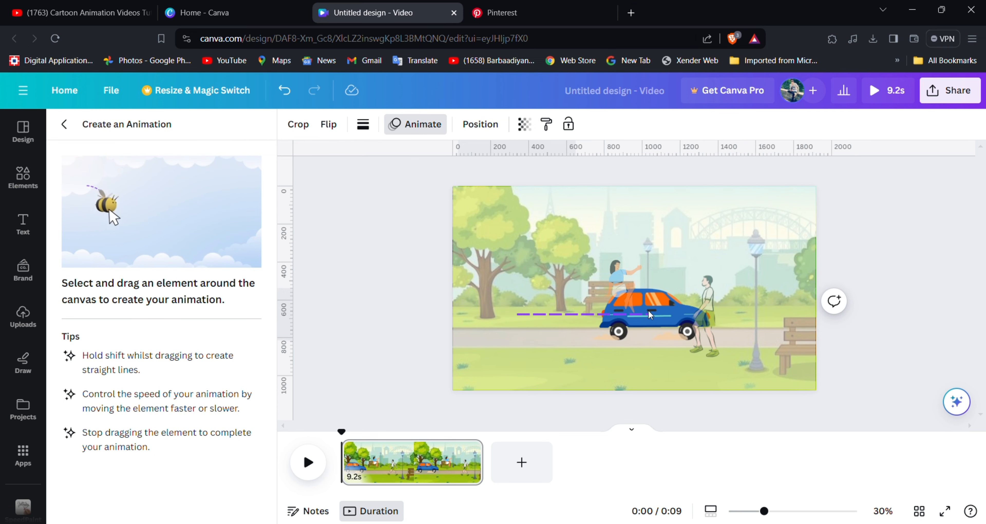
drag(691, 312, 697, 312)
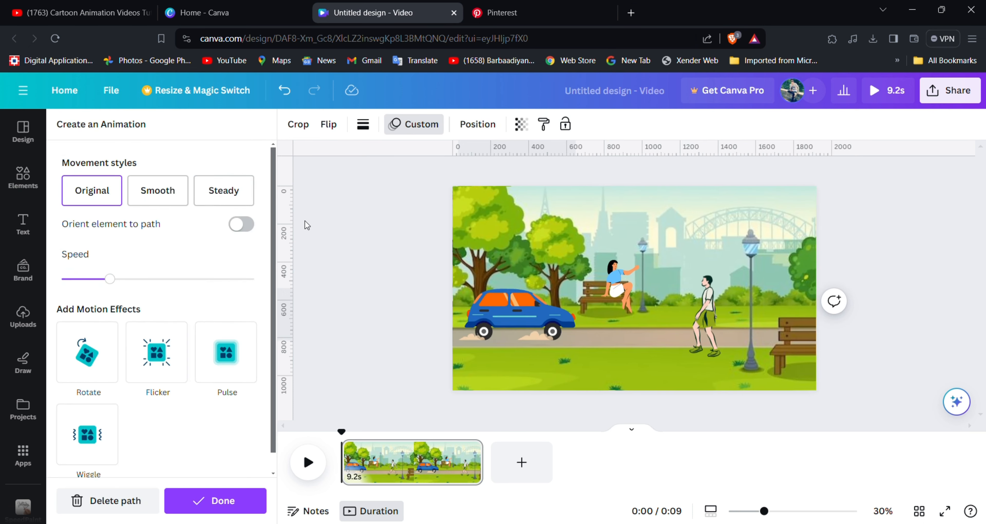
Set the car's movement style to Steady and its speed to the minimum.
click(203, 191)
drag(111, 280, 22, 278)
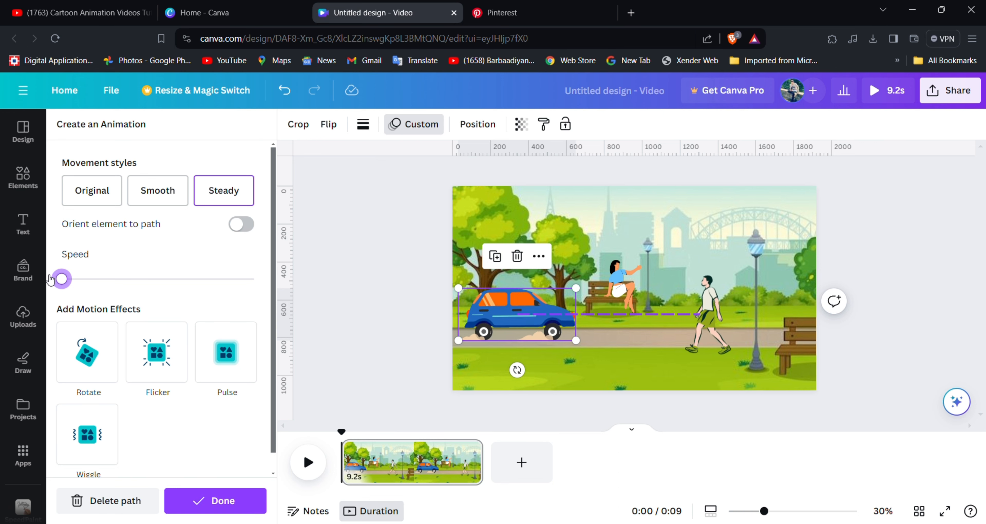
drag(50, 279, 50, 279)
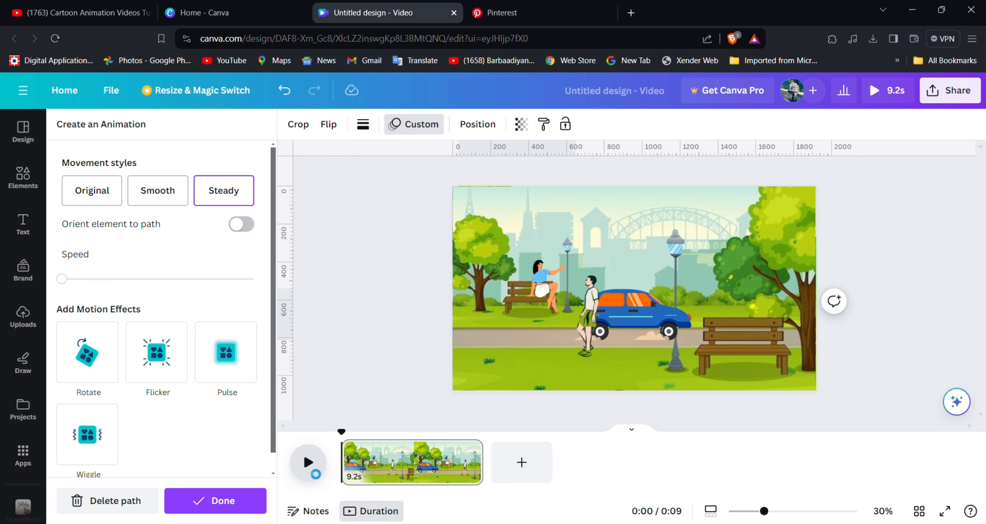
Play the scene to check the combined motion, pause it, and finish editing the car's animation.
click(308, 462)
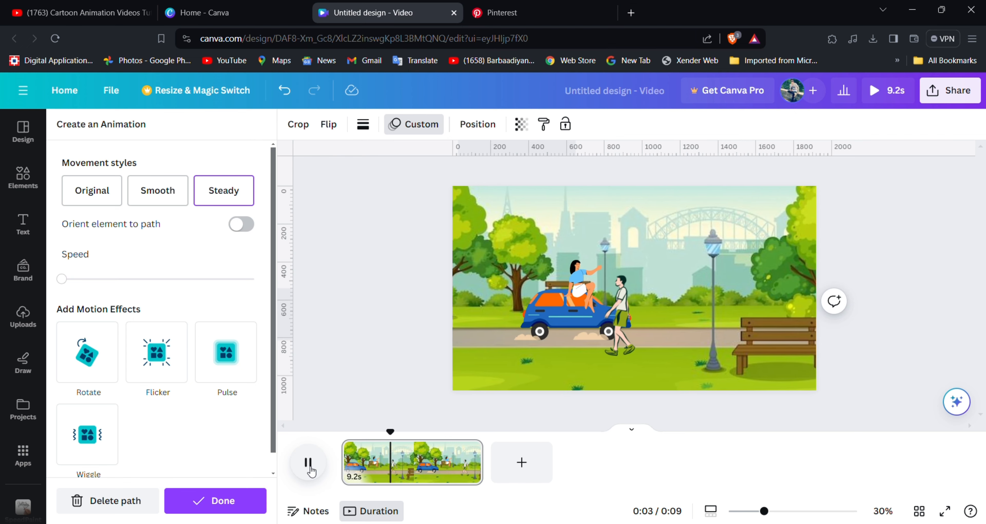
click(310, 467)
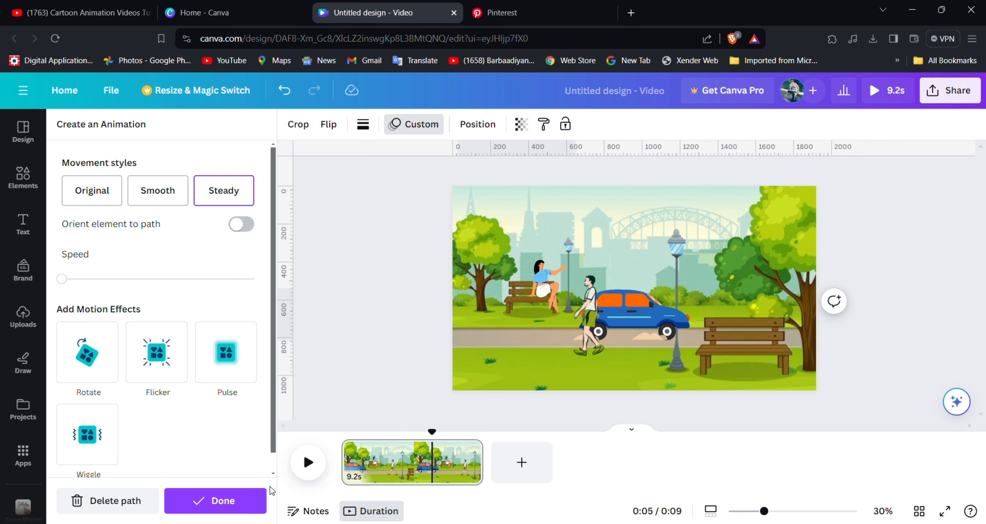
click(264, 498)
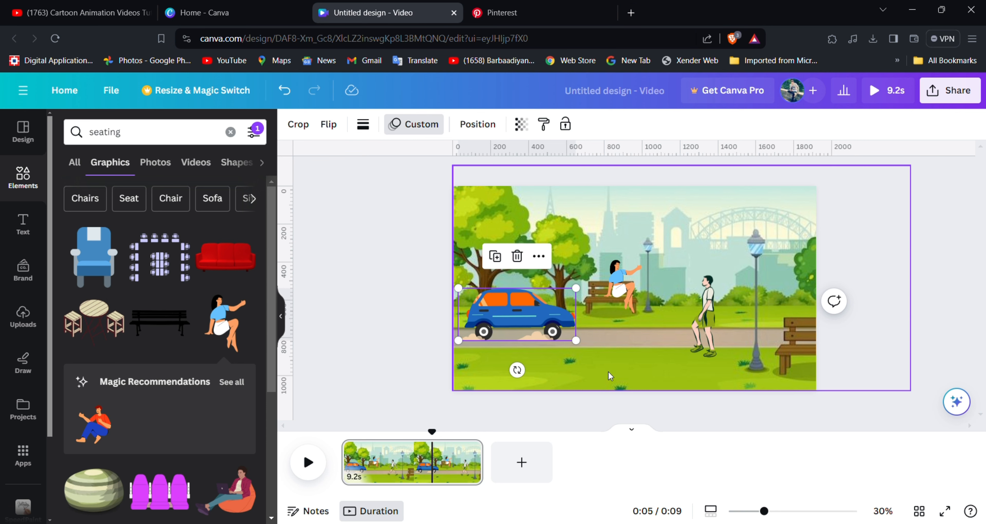
Add a second page and fill it with the uploaded street image, enlarged beyond the page width and aligned to its lower edge.
click(521, 462)
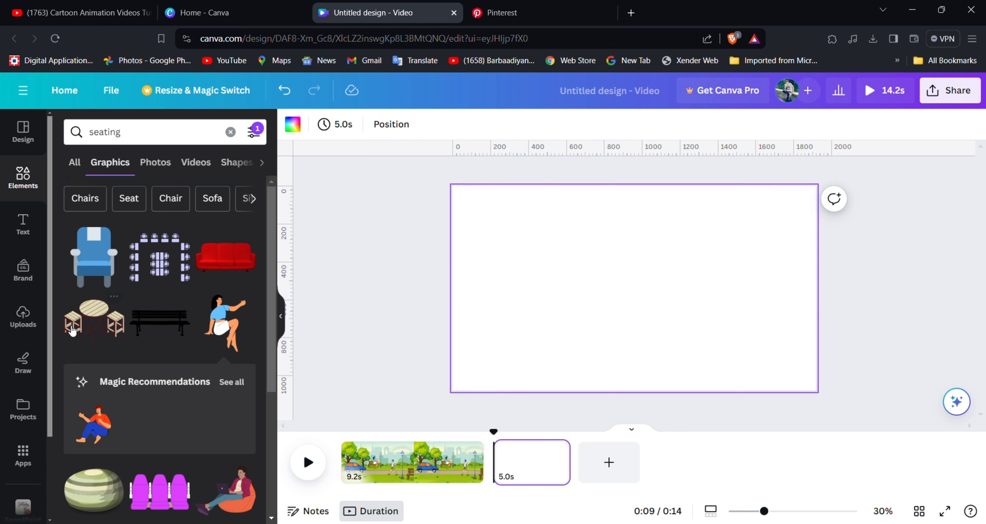
click(23, 317)
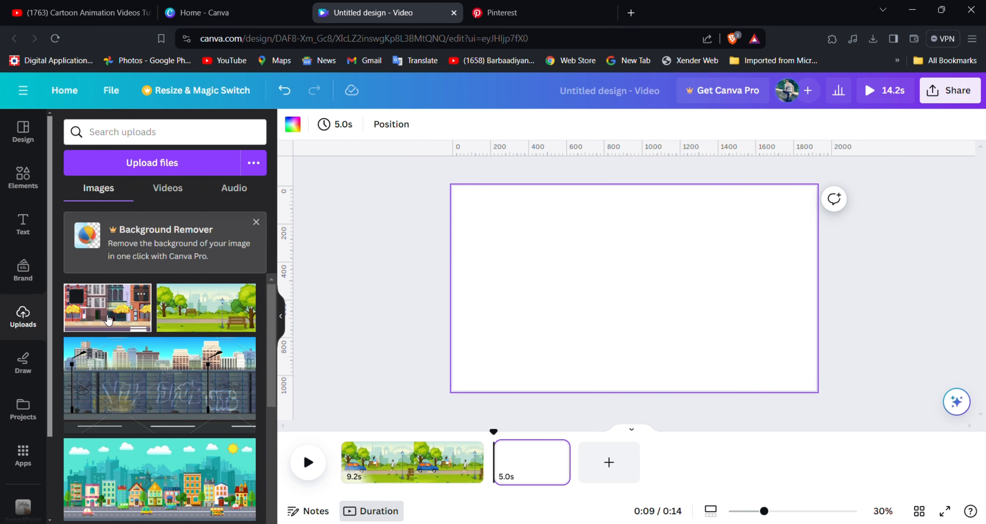
click(108, 320)
drag(548, 330, 473, 287)
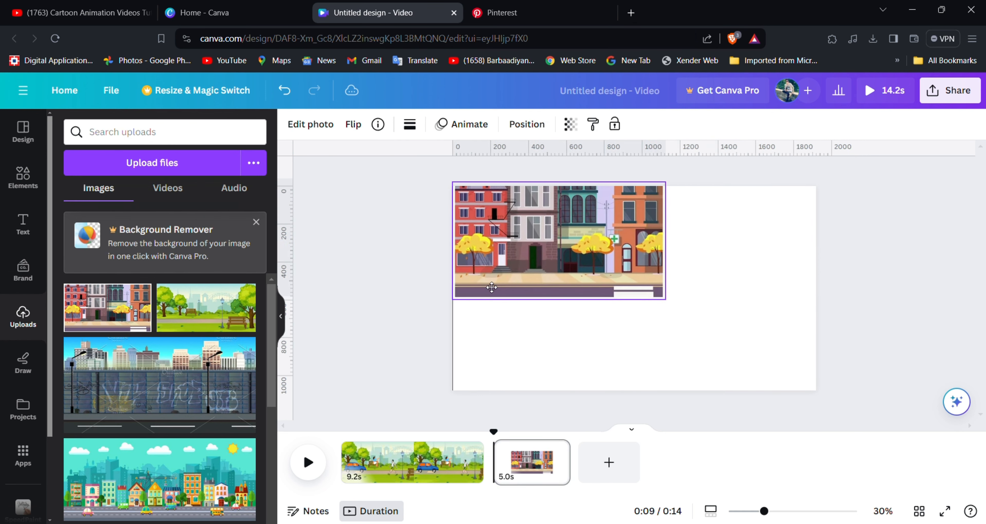
drag(666, 304, 876, 377)
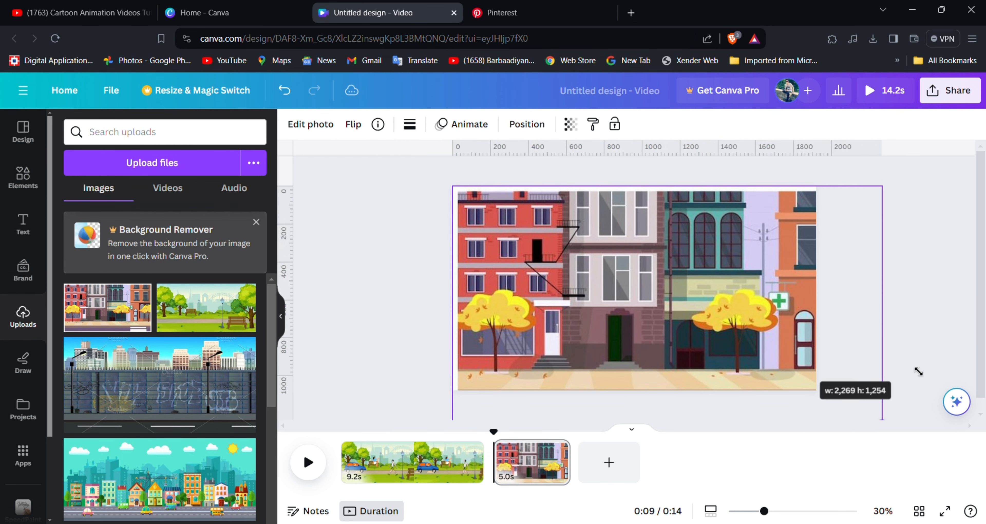
drag(715, 348, 714, 324)
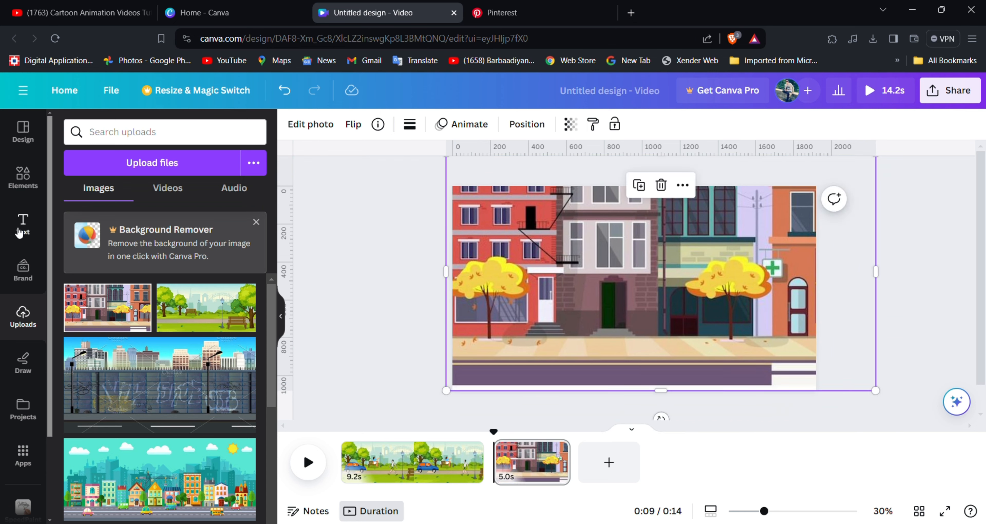
Search the graphics for "walking person", add the walking girl in a pink top, shrink her and place her on the sidewalk by the red building.
click(15, 175)
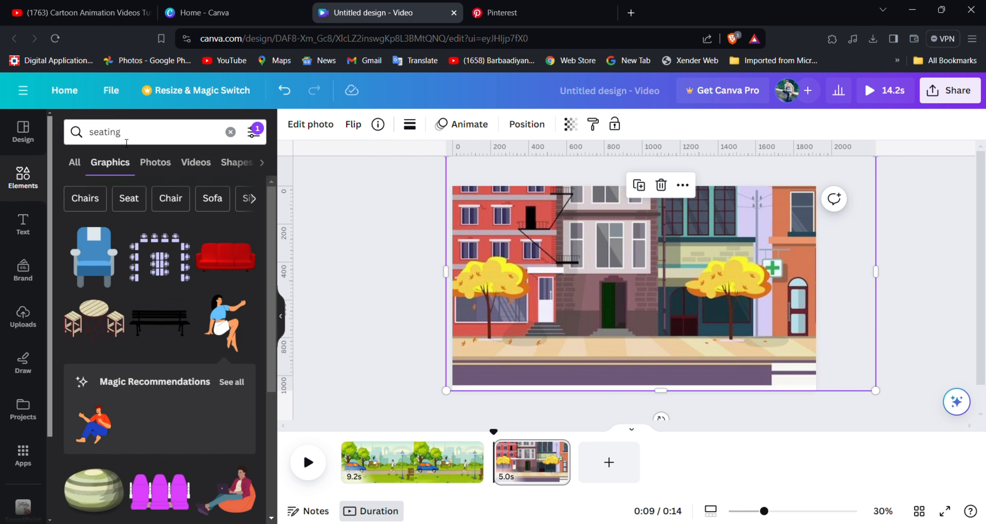
click(96, 131)
key(BackSpace)
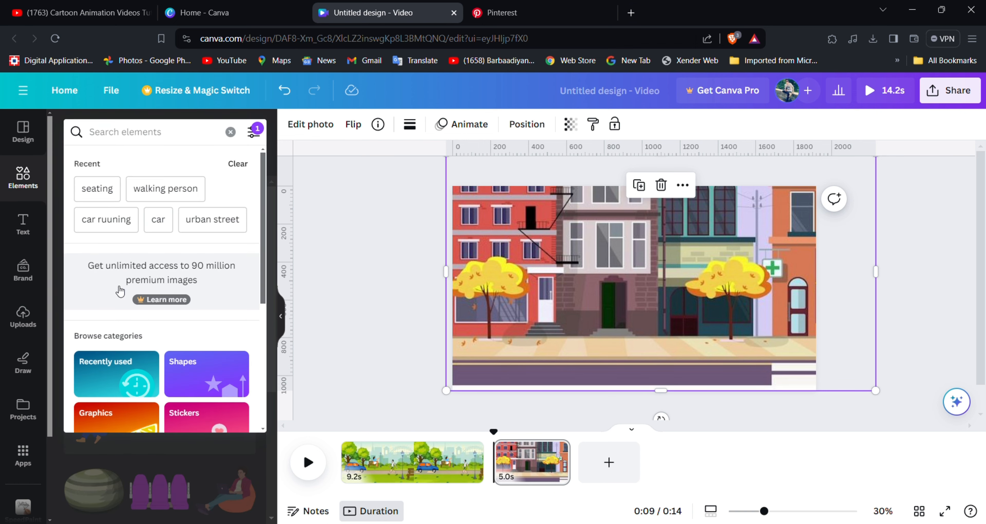
click(160, 190)
click(116, 274)
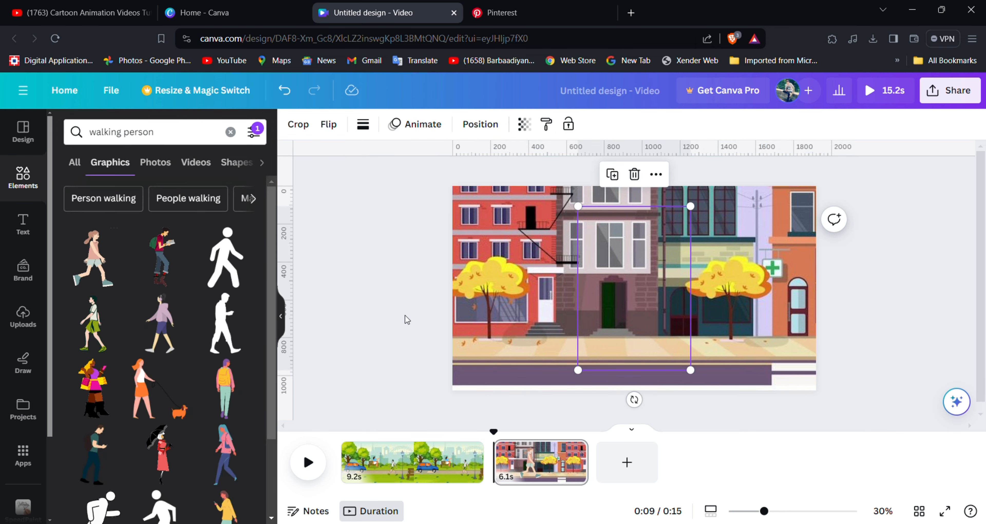
drag(660, 364, 600, 311)
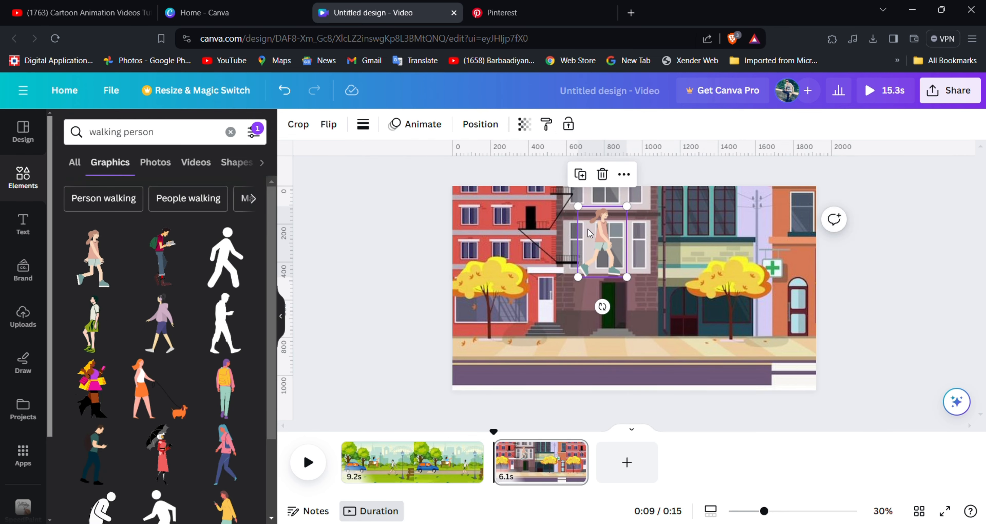
drag(593, 241, 503, 318)
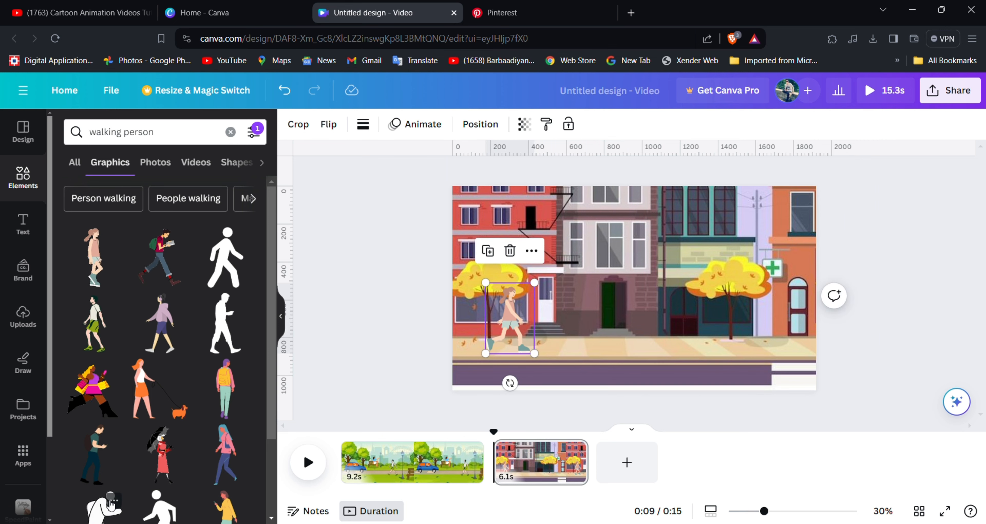
Add the woman in red with the black umbrella, shrink her and place her on the sidewalk just ahead of the girl.
click(145, 468)
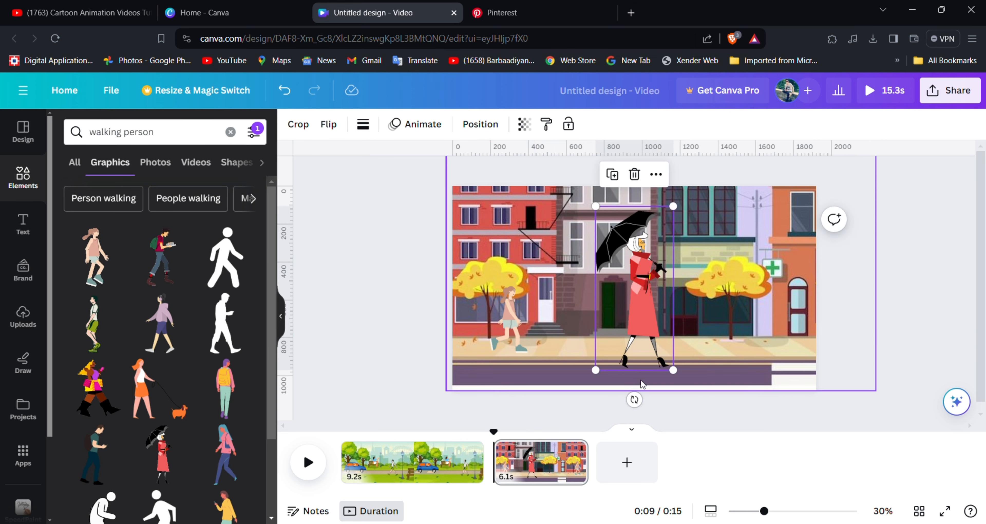
drag(675, 370, 632, 285)
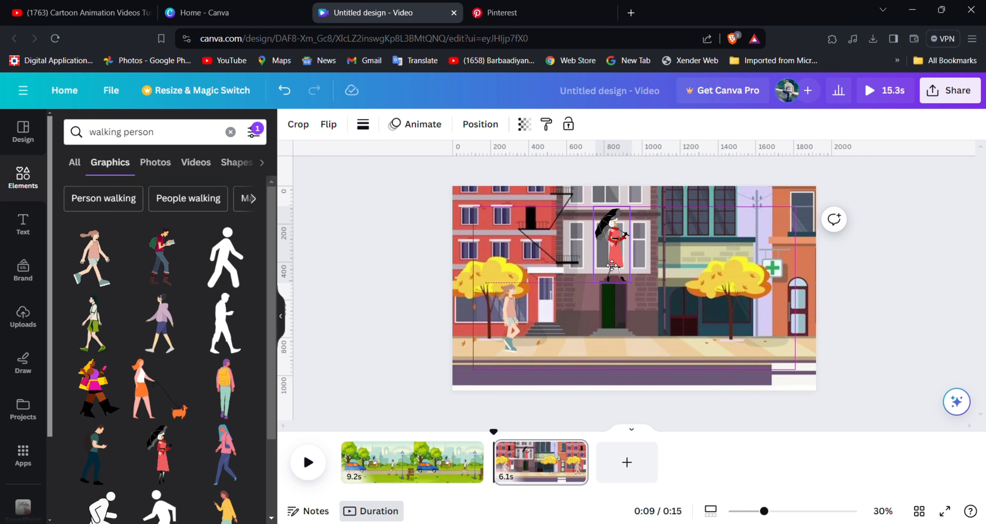
drag(616, 254, 594, 318)
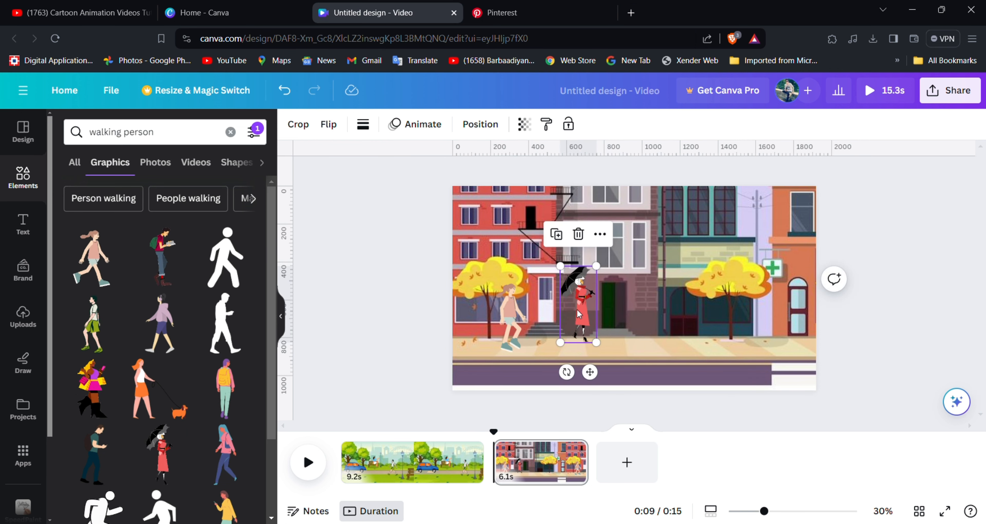
Find and add the man with the megaphone, scale him to match the others and place him on the sidewalk by the yellow tree near the pharmacy.
scroll(282, 317, down, 8)
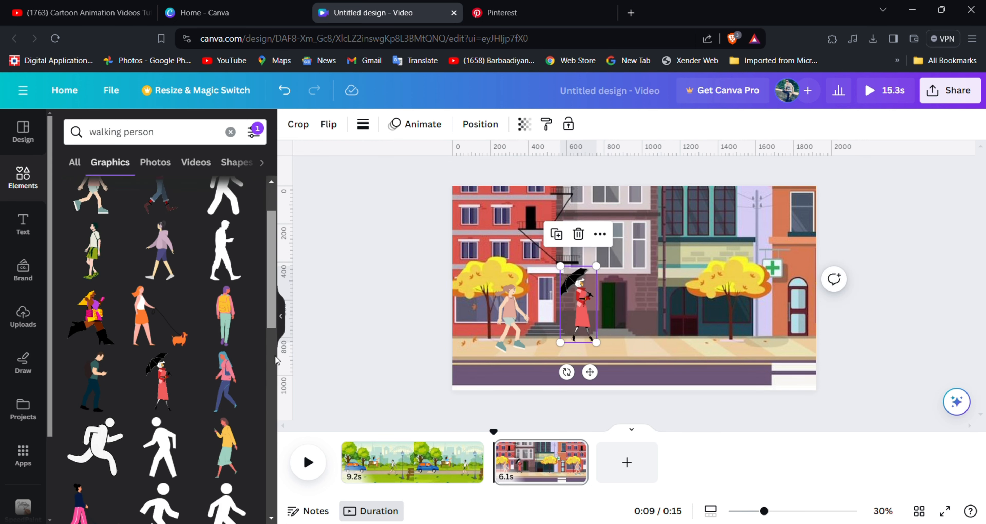
scroll(273, 406, down, 8)
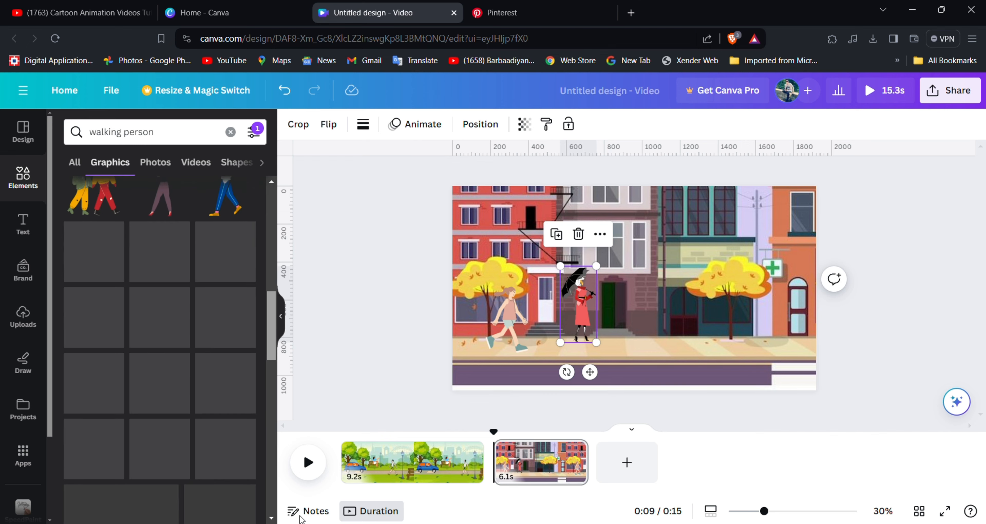
scroll(278, 411, down, 8)
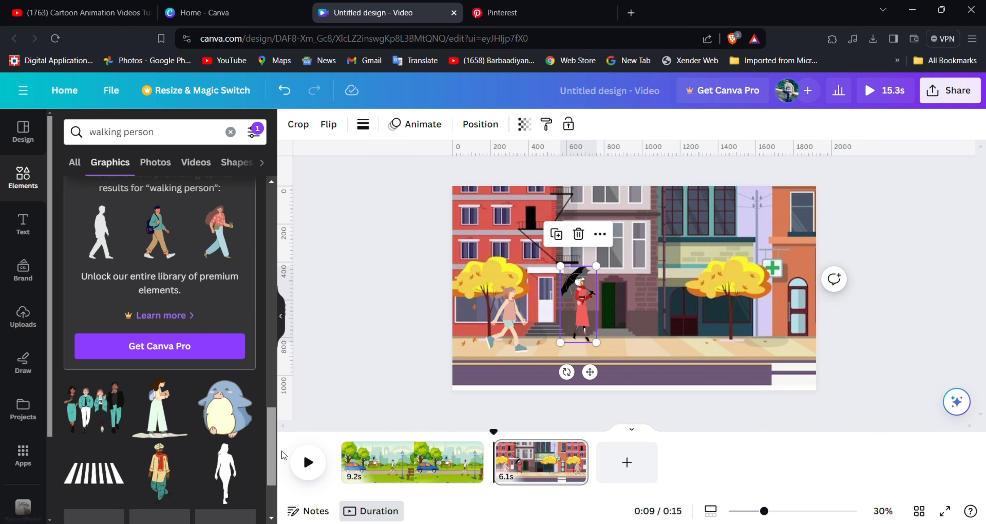
scroll(291, 475, down, 3)
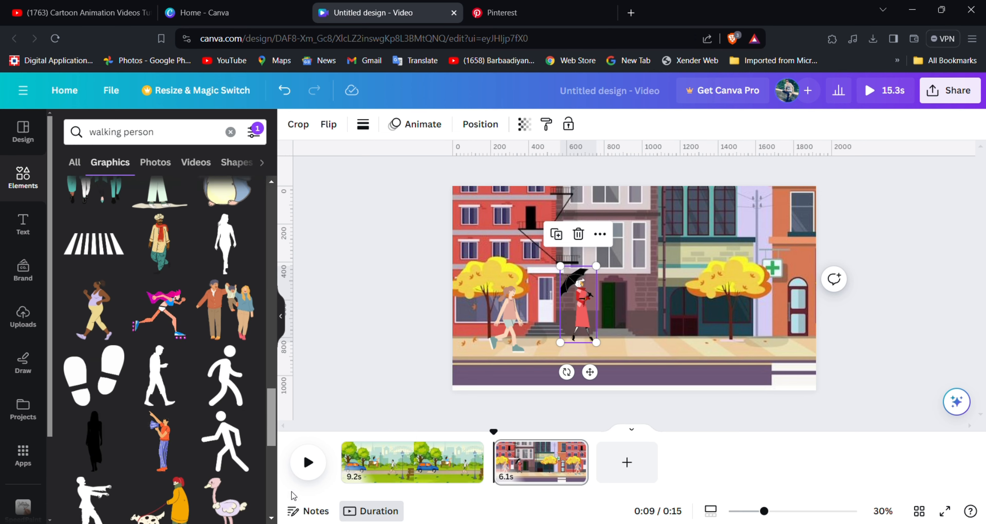
click(169, 446)
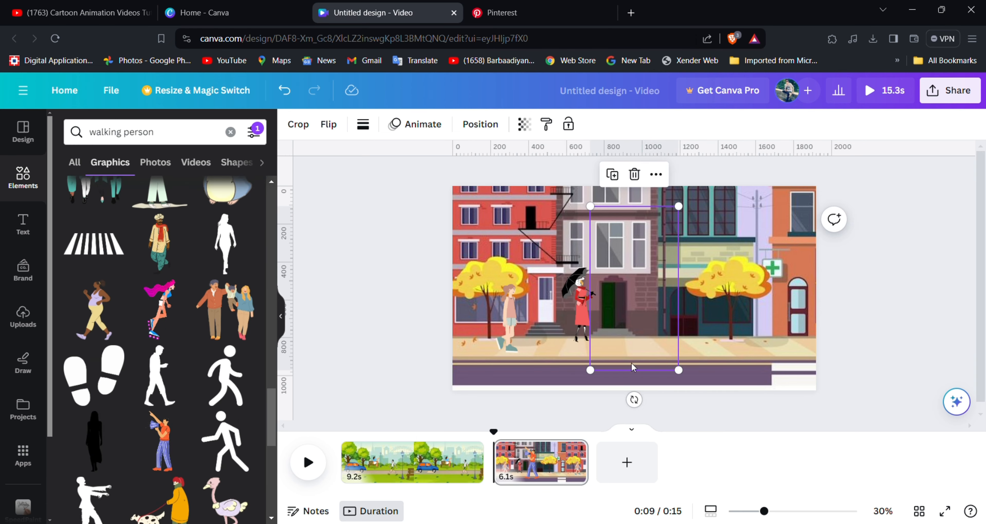
drag(678, 370, 613, 297)
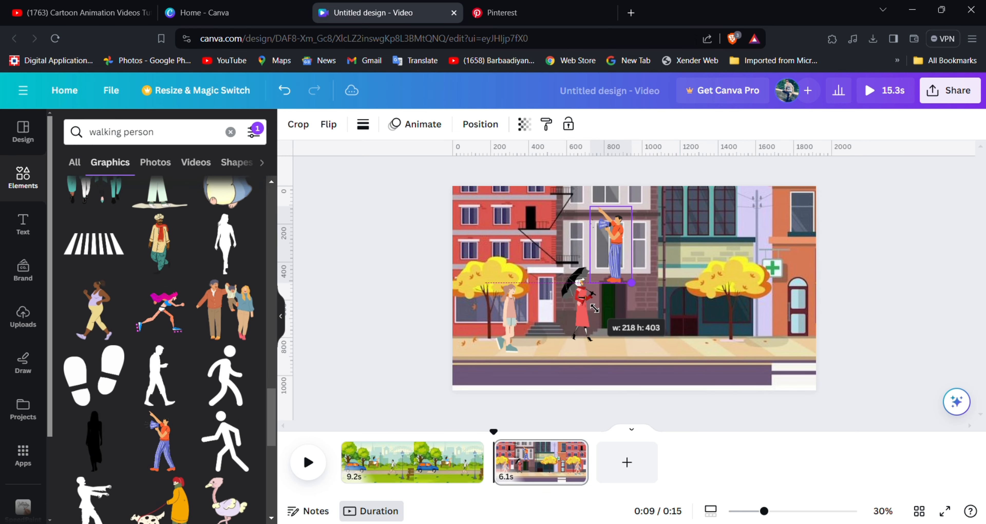
drag(610, 242, 738, 302)
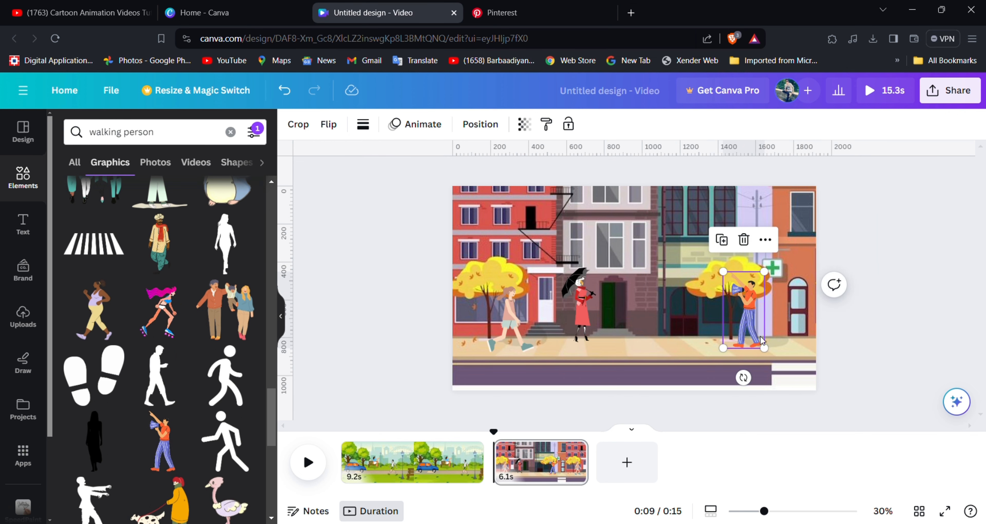
drag(764, 347, 753, 336)
Animate the street background along a straight leftward path with the Steady style and a reduced speed, redrawing the path after a first try.
click(674, 371)
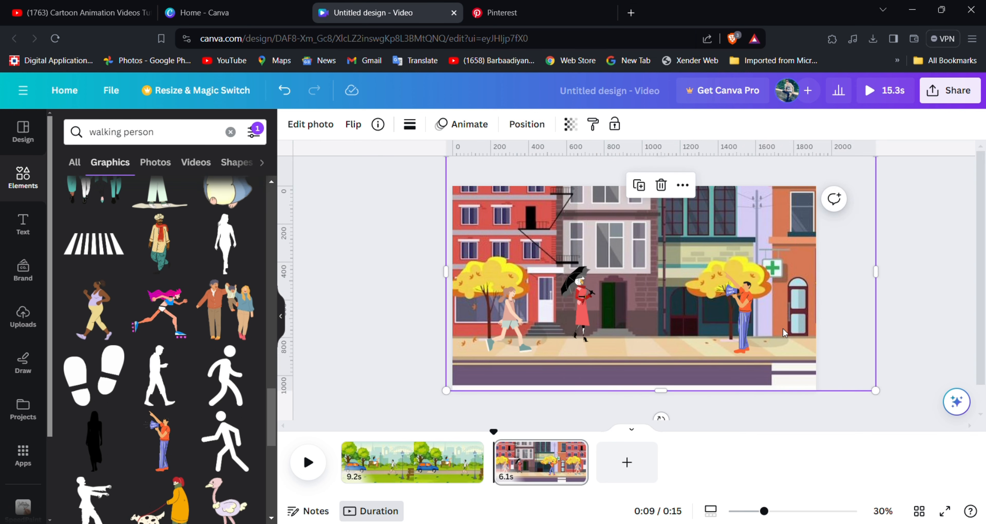
click(461, 124)
click(160, 168)
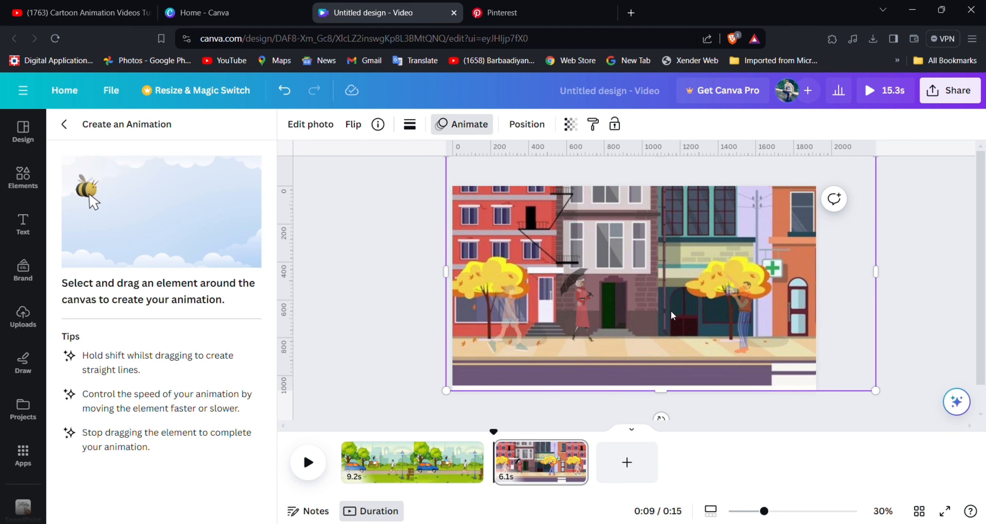
drag(766, 318, 692, 327)
click(111, 501)
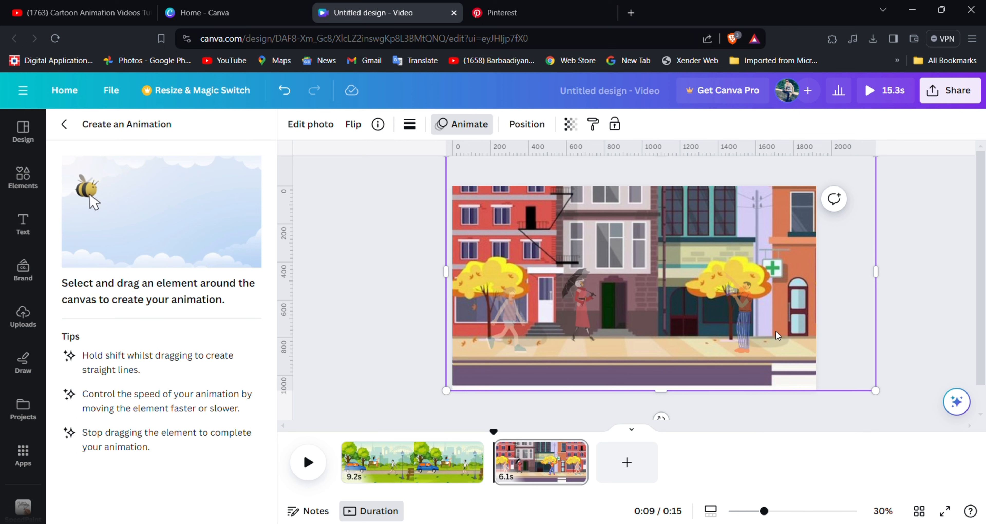
drag(777, 336, 730, 336)
click(223, 191)
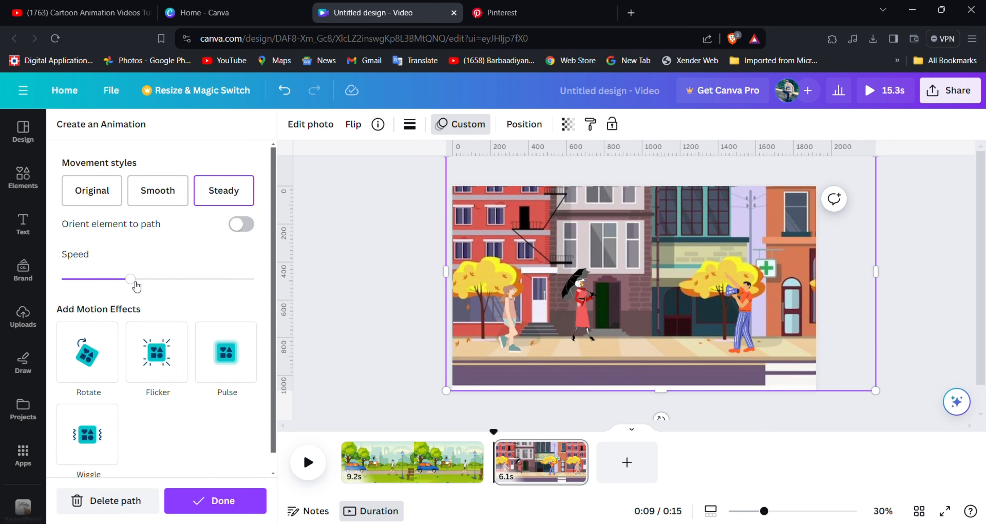
drag(136, 282, 94, 282)
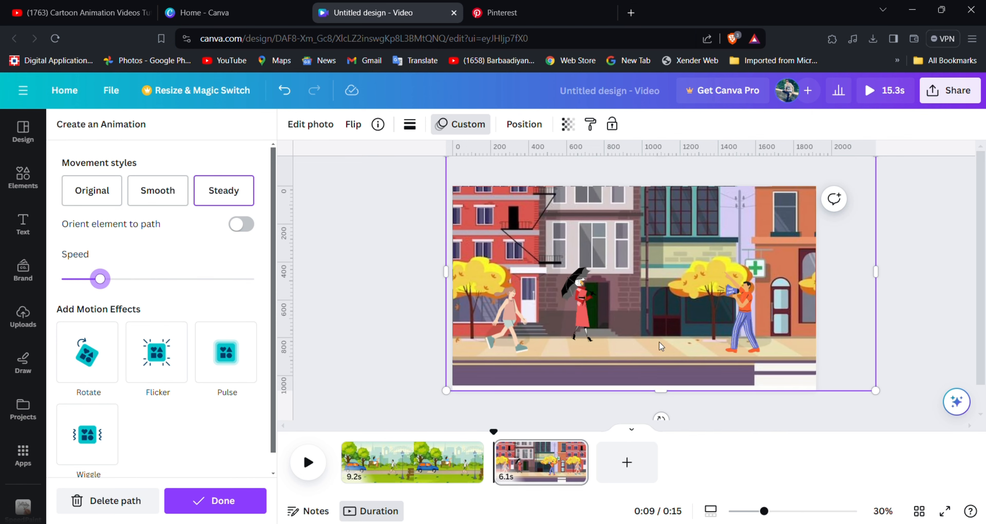
Try animating the megaphone man along a short leftward path with the Steady style and a low speed.
click(741, 323)
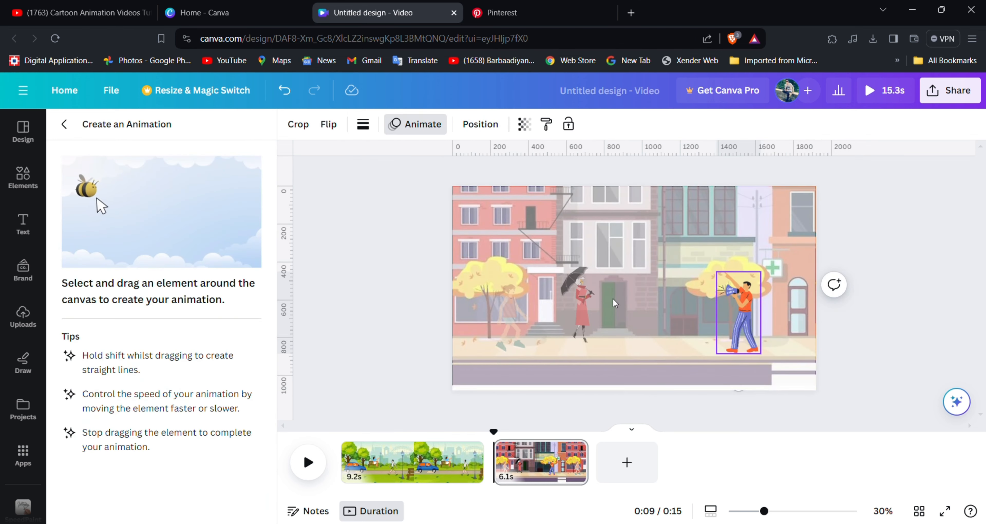
click(421, 125)
click(437, 126)
click(115, 136)
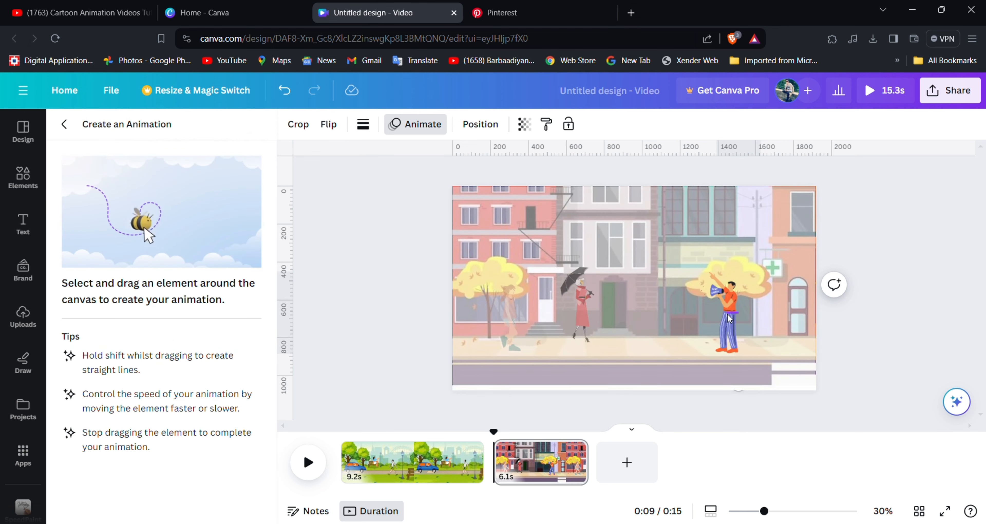
drag(698, 317, 692, 319)
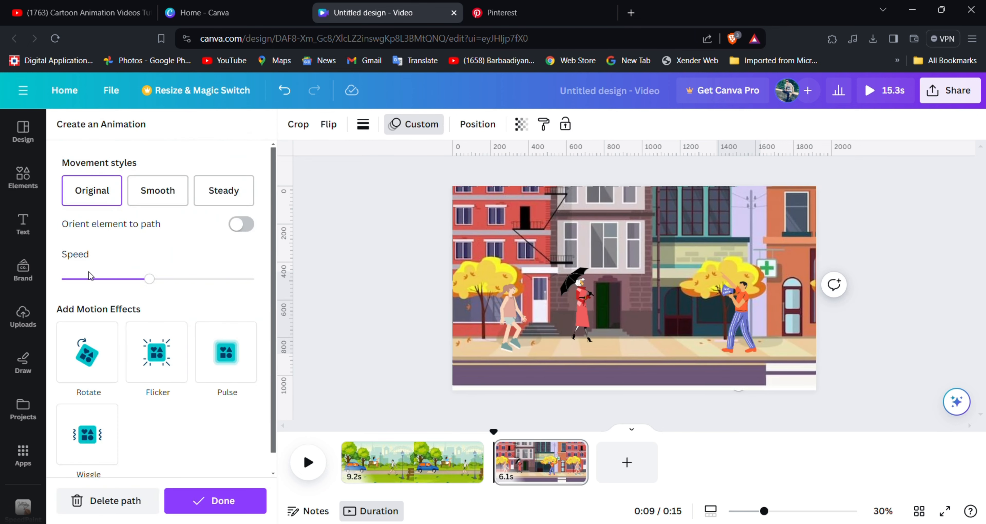
click(91, 284)
click(224, 190)
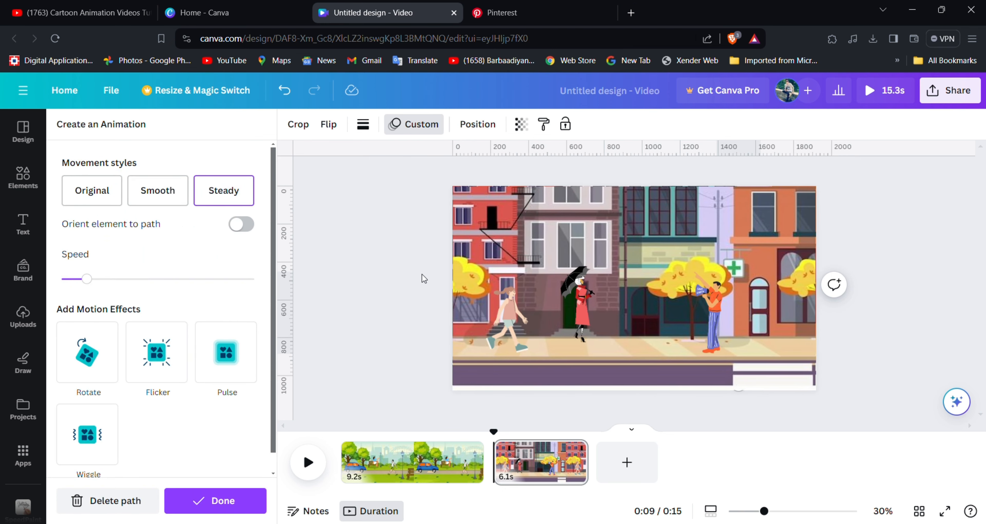
Delete the megaphone man's path and redraw it longer to the left, using the Steady style and about one third of maximum speed.
click(720, 292)
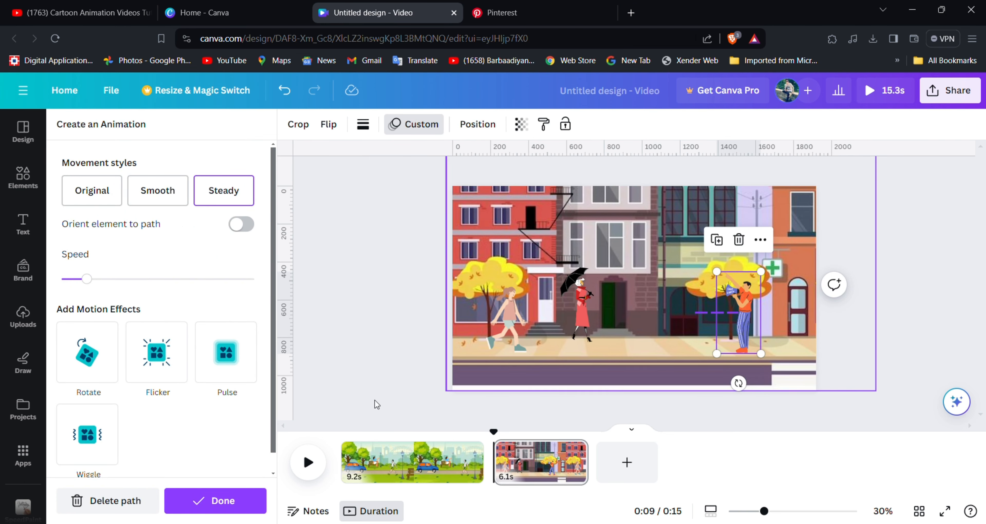
click(100, 500)
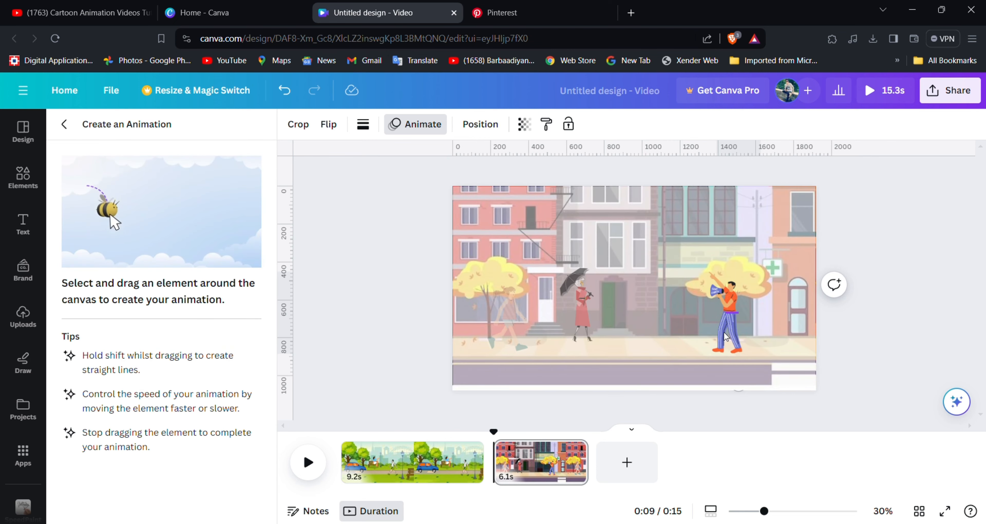
drag(654, 342, 651, 342)
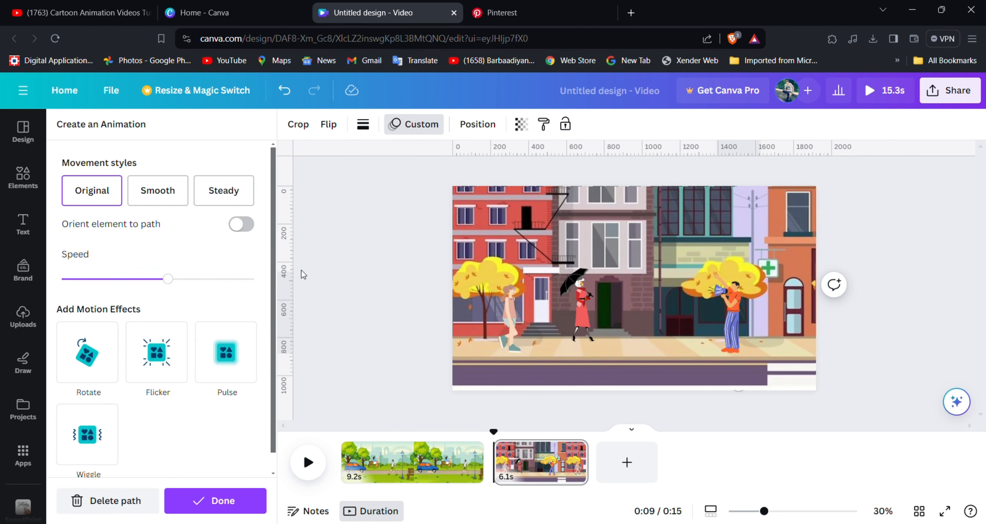
click(223, 191)
drag(165, 279, 98, 279)
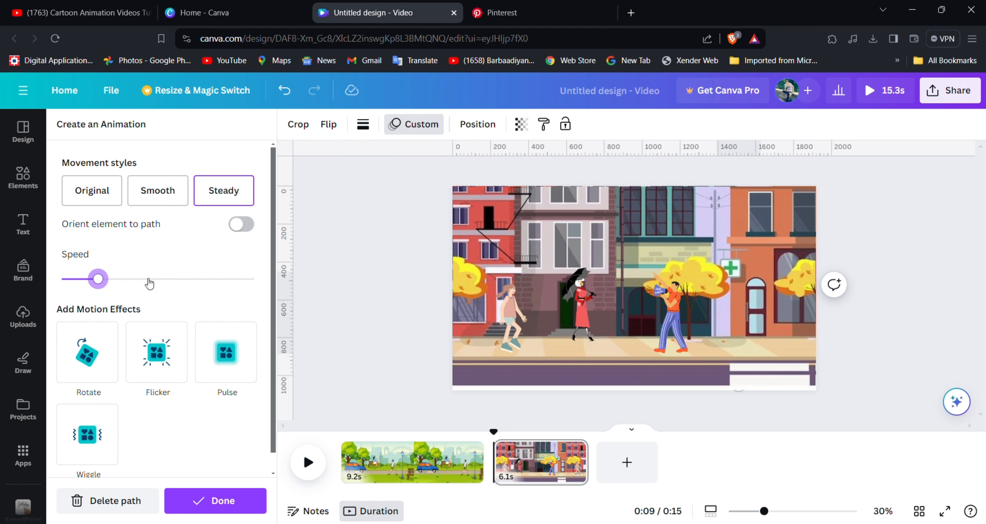
click(122, 279)
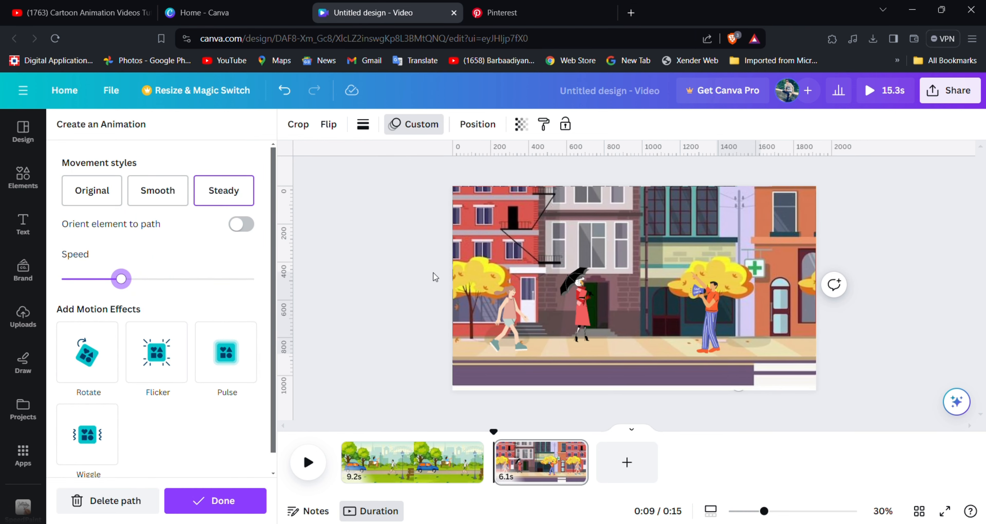
Add a third page and place the uploaded graffiti wall street image on it, scaled up to cover the whole page.
click(627, 462)
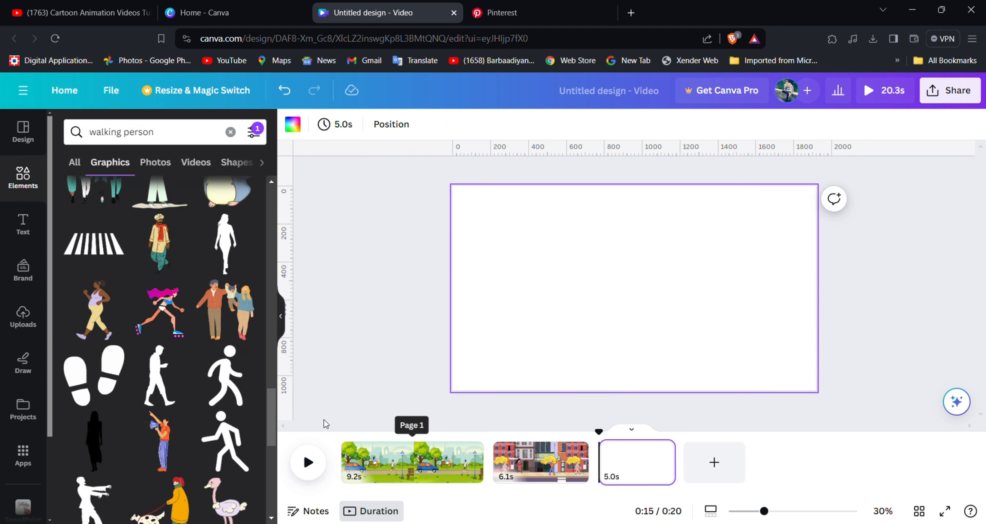
click(23, 318)
click(160, 379)
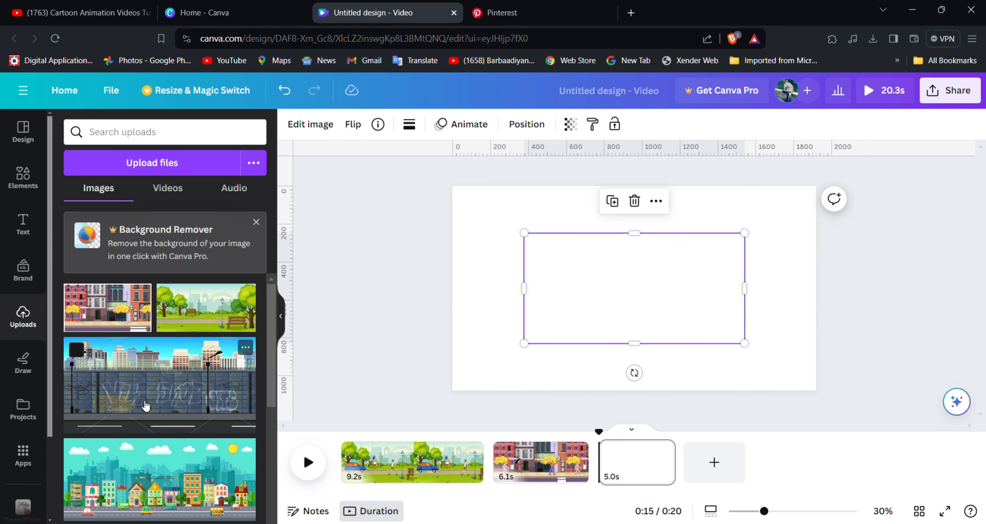
drag(525, 343, 446, 382)
drag(753, 243, 881, 166)
mouse_move(746, 250)
mouse_down()
mouse_move(768, 263)
mouse_move(754, 257)
mouse_up()
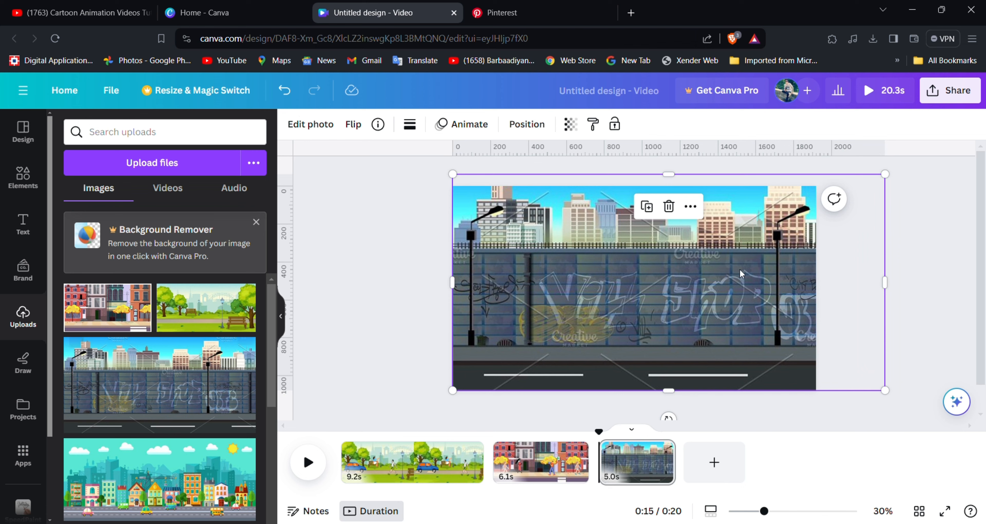
Add the pink-haired roller skater graphic, shrink it slightly and place it on the road at the scene's lower left.
click(29, 195)
drag(169, 319, 522, 363)
drag(560, 391, 554, 384)
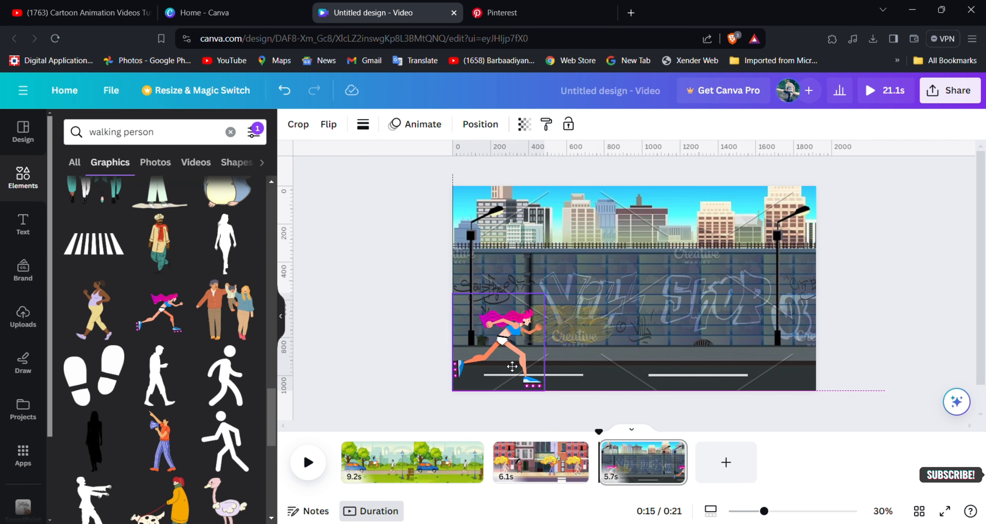
click(513, 363)
Try animating the graffiti wall background along a short straight leftward path and delete that path.
click(765, 340)
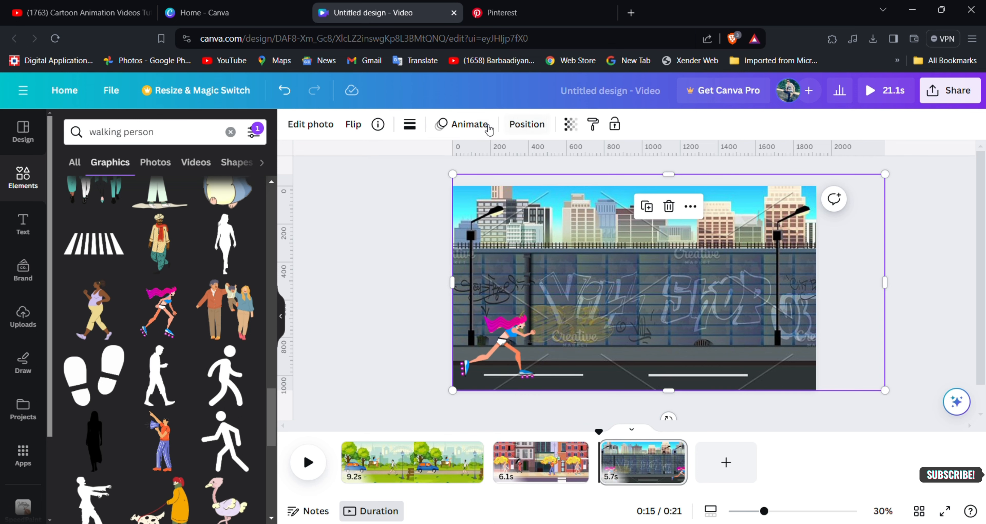
click(463, 124)
click(142, 169)
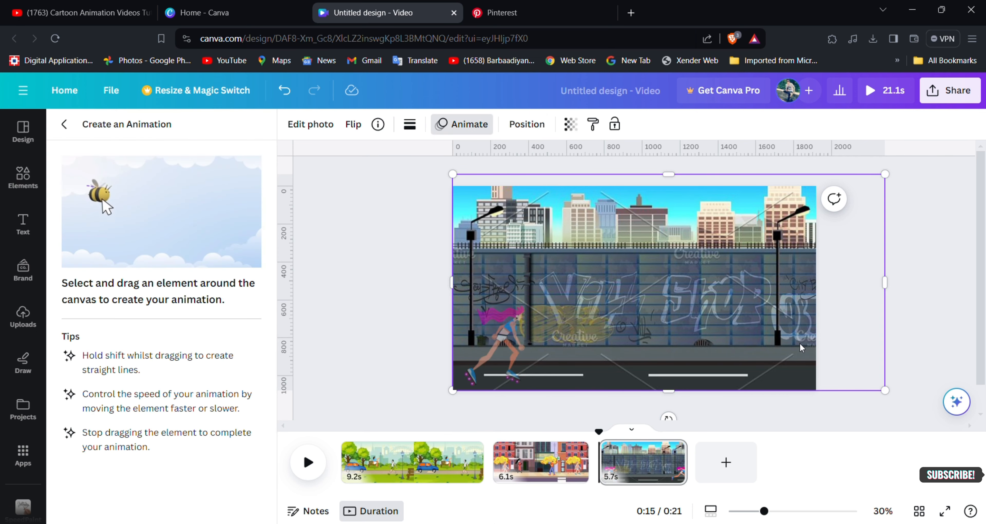
drag(800, 343, 718, 343)
click(137, 498)
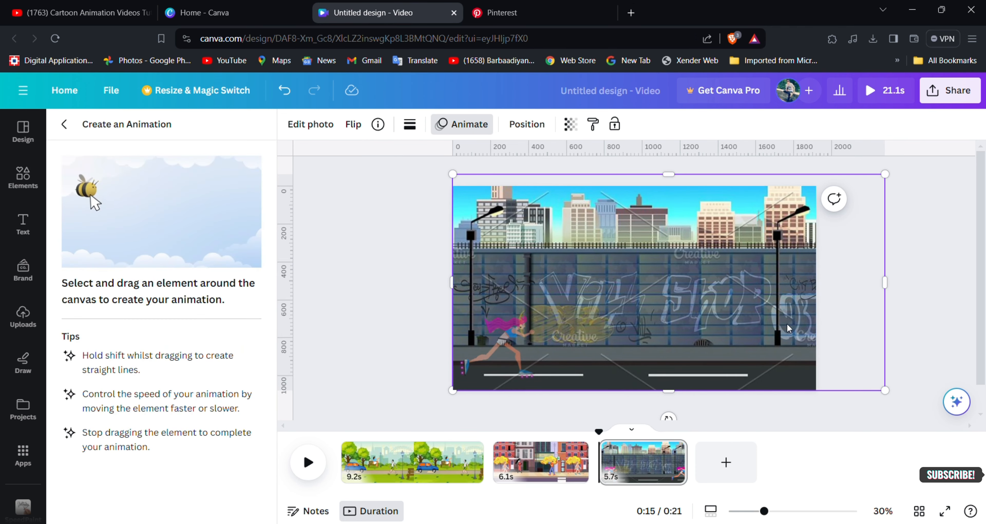
Enlarge the graffiti wall background so it extends further past the page's right edge, and move the roller skater slightly up.
click(730, 264)
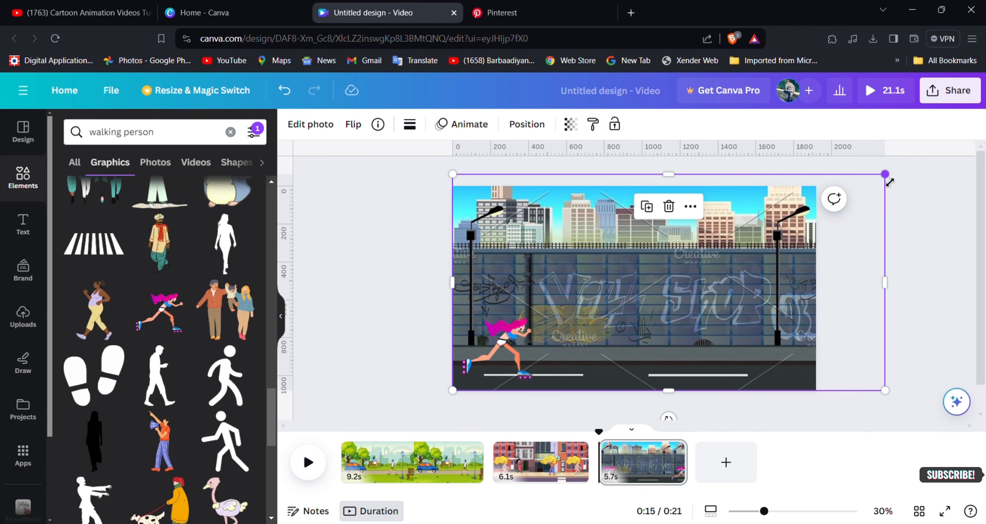
drag(889, 182, 958, 157)
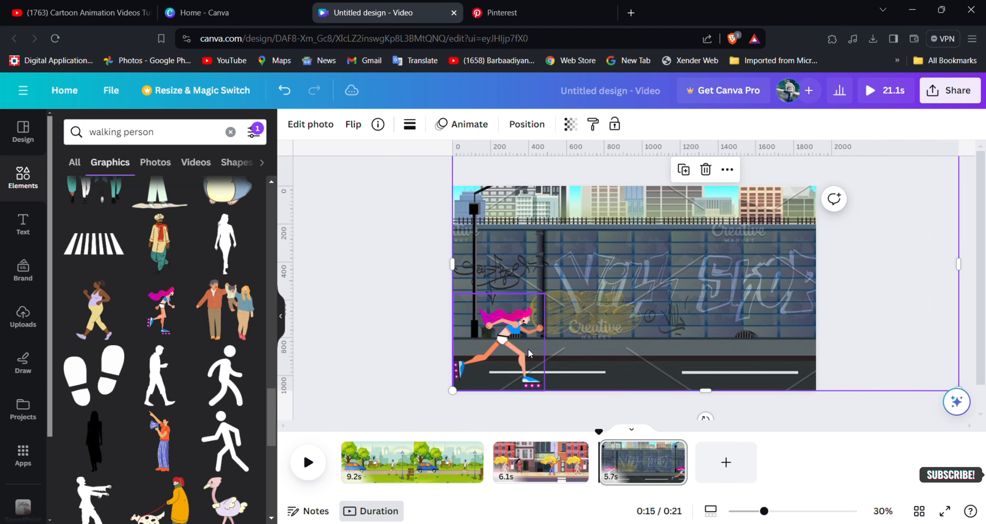
drag(530, 353, 525, 340)
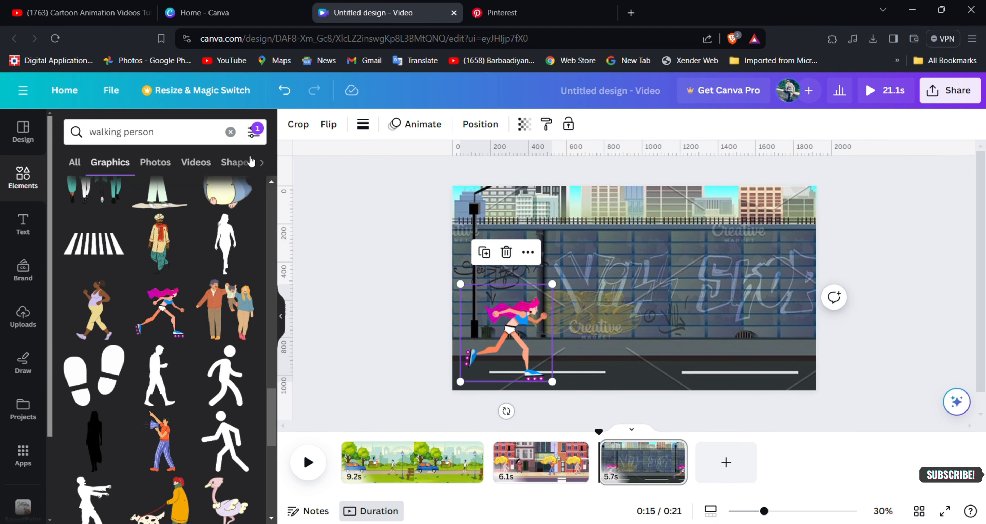
click(404, 135)
click(127, 113)
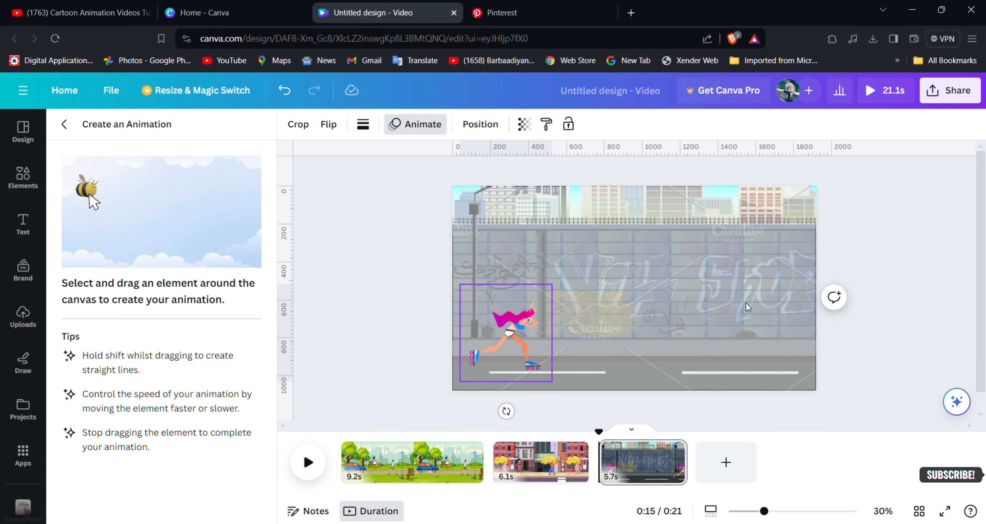
click(683, 341)
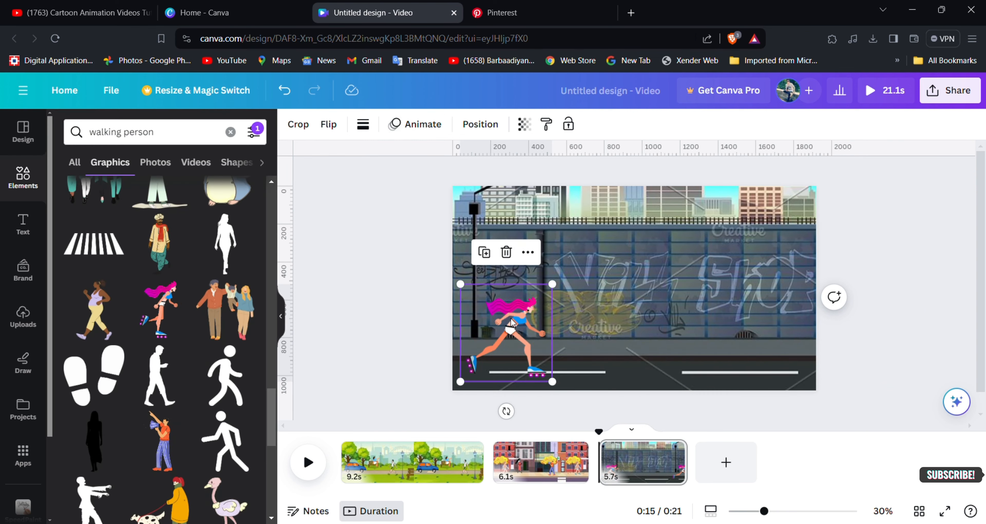
Animate the graffiti wall background along a straight leftward path with the Steady style at a low speed.
click(403, 127)
click(792, 325)
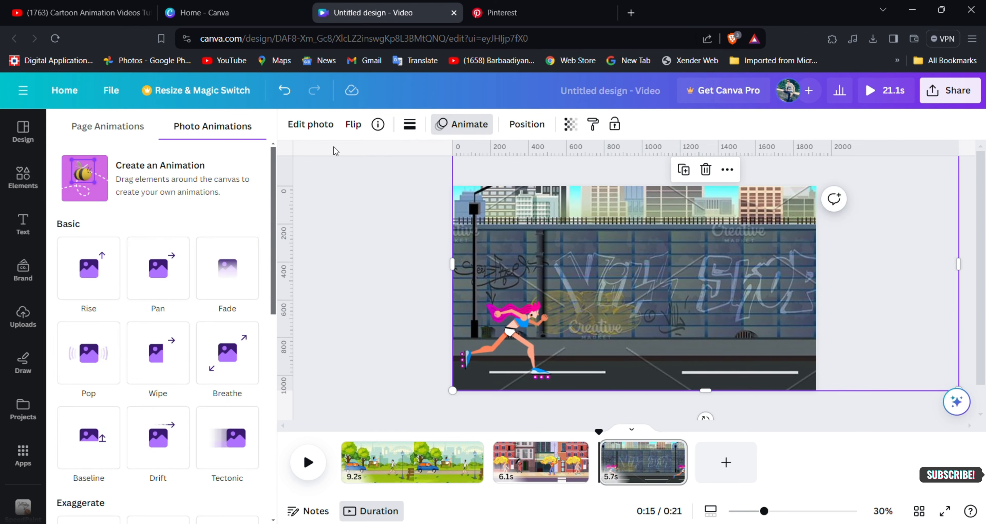
click(160, 171)
drag(795, 344, 677, 344)
click(223, 190)
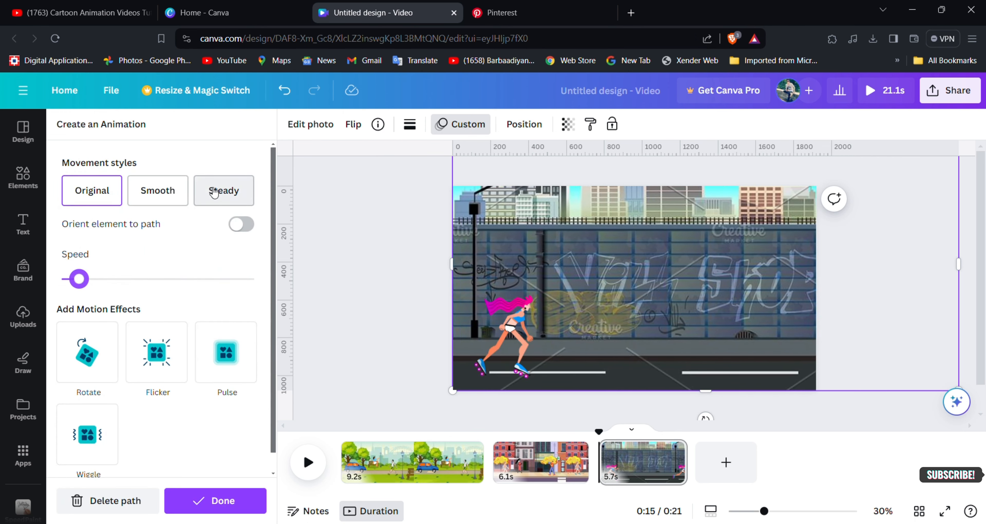
Animate the roller skater along a straight rightward path across the road with the Steady style at a low speed, and preview it.
click(508, 322)
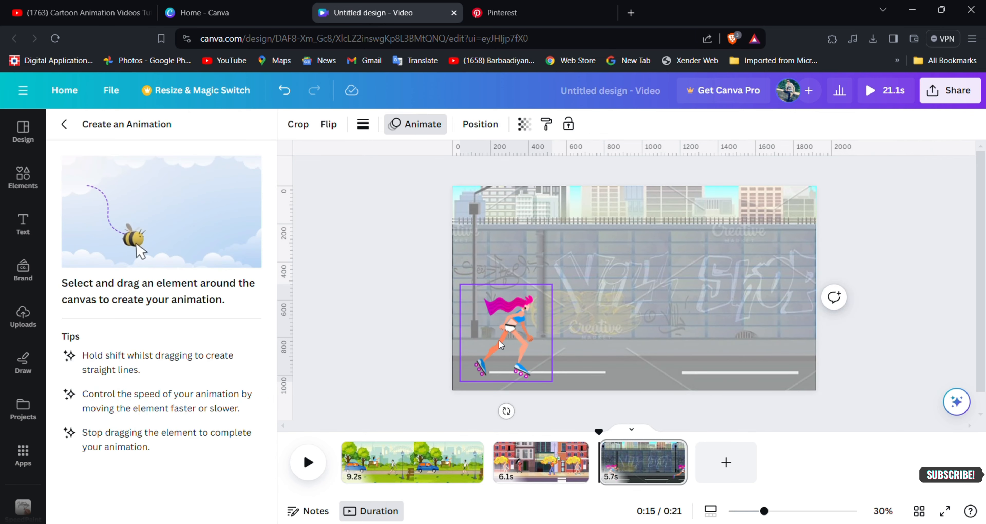
drag(498, 340, 565, 341)
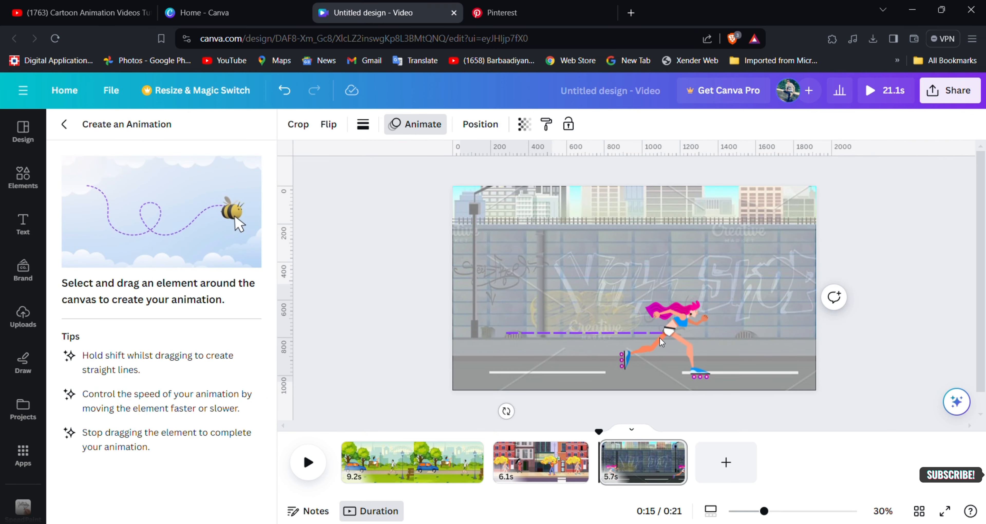
drag(706, 334, 734, 334)
click(223, 190)
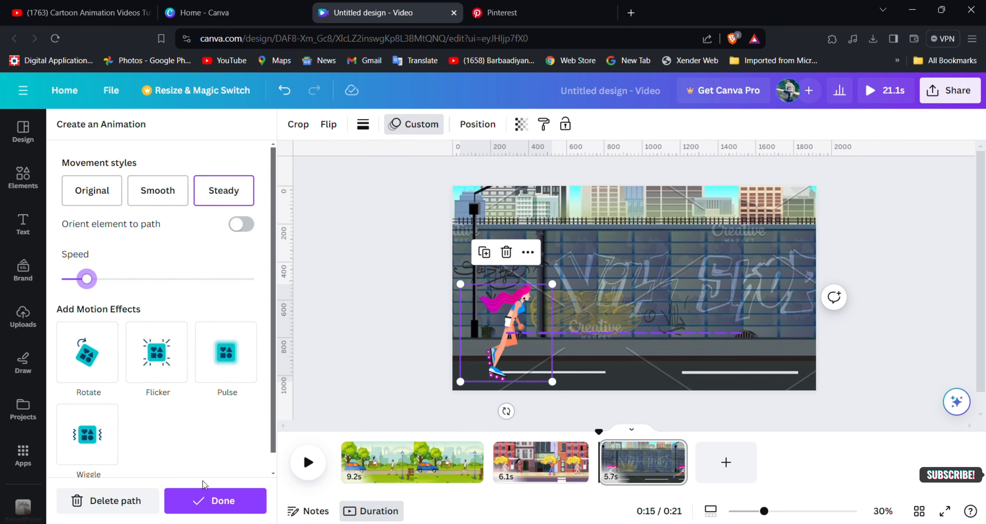
click(216, 507)
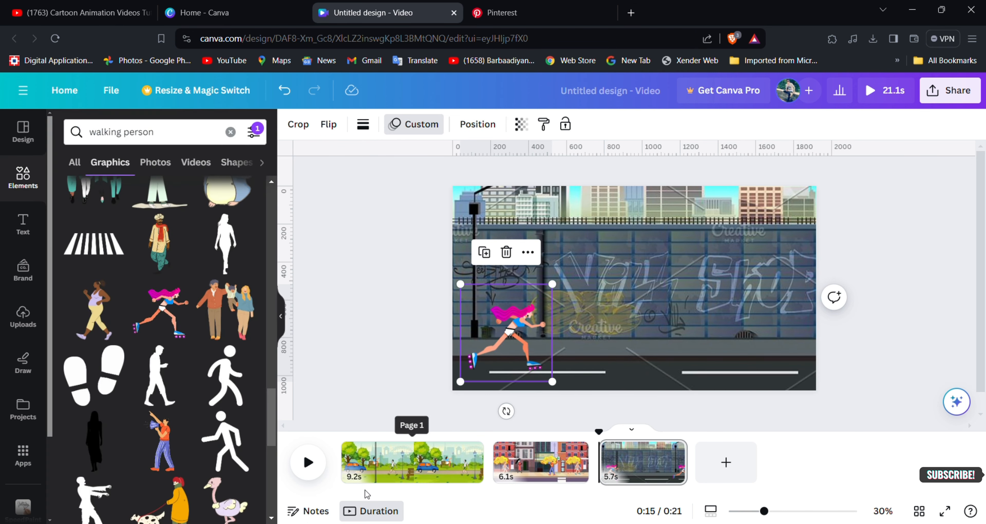
click(313, 468)
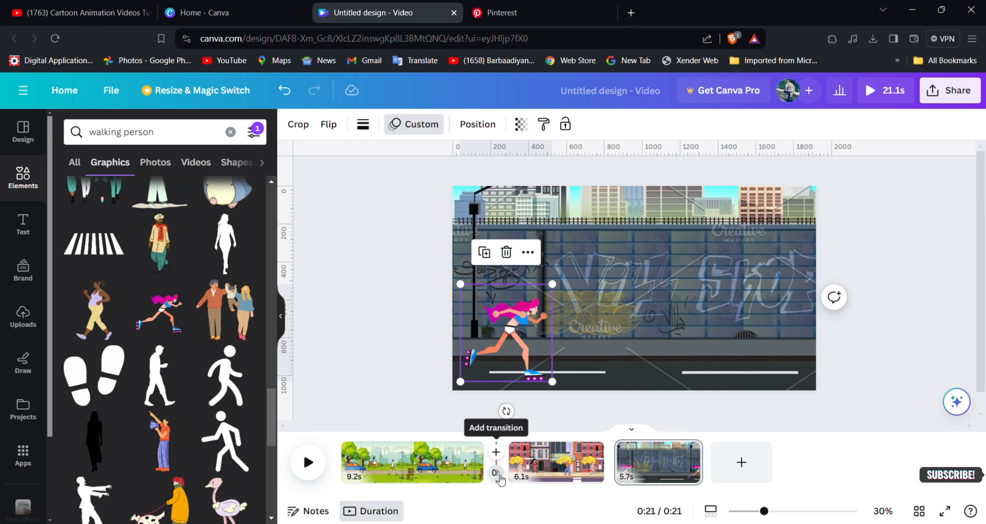
Apply the Match & Move transition with a 1.2-second duration between all pages and play the video.
click(495, 472)
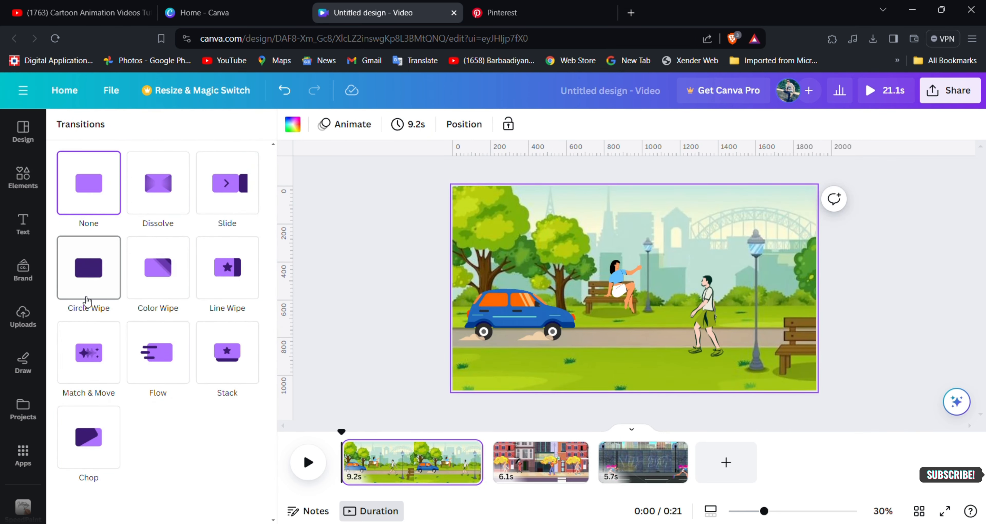
click(91, 366)
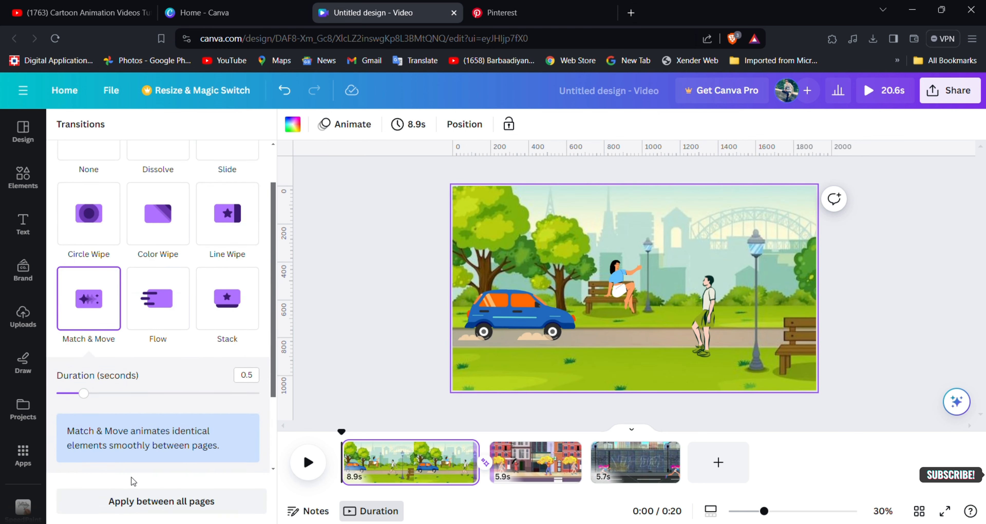
click(132, 497)
drag(83, 446, 132, 446)
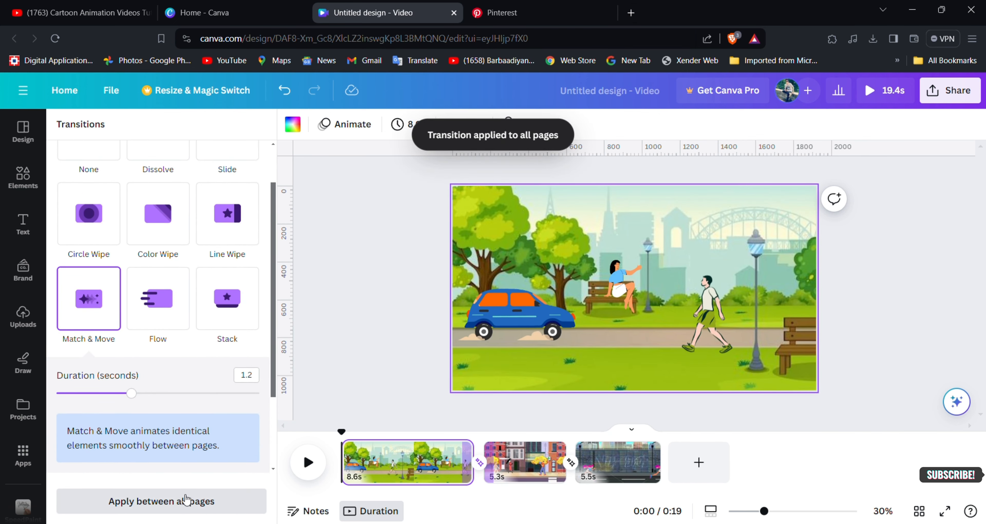
click(308, 462)
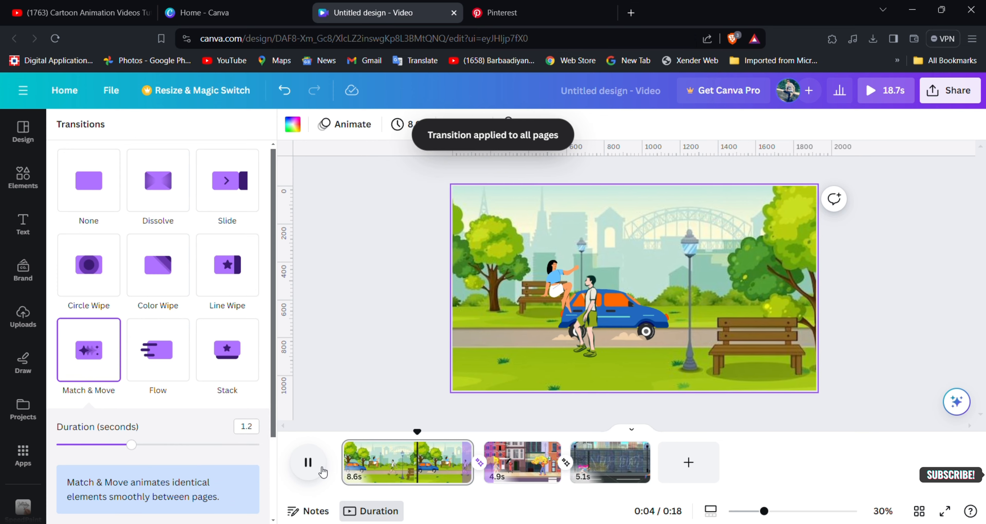
Move the seated woman's layer behind the blue car's layer in the park scene and replay the video.
click(534, 284)
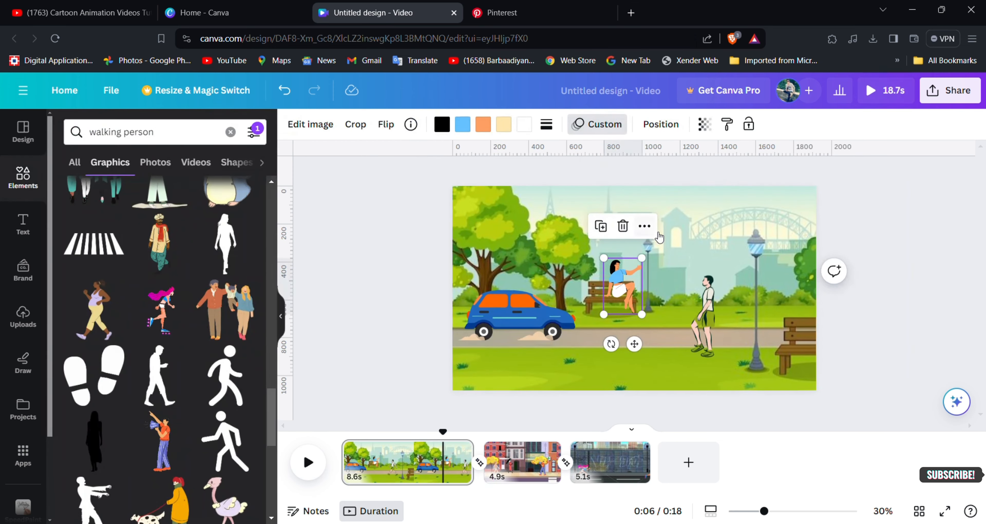
click(644, 227)
mouse_move(700, 306)
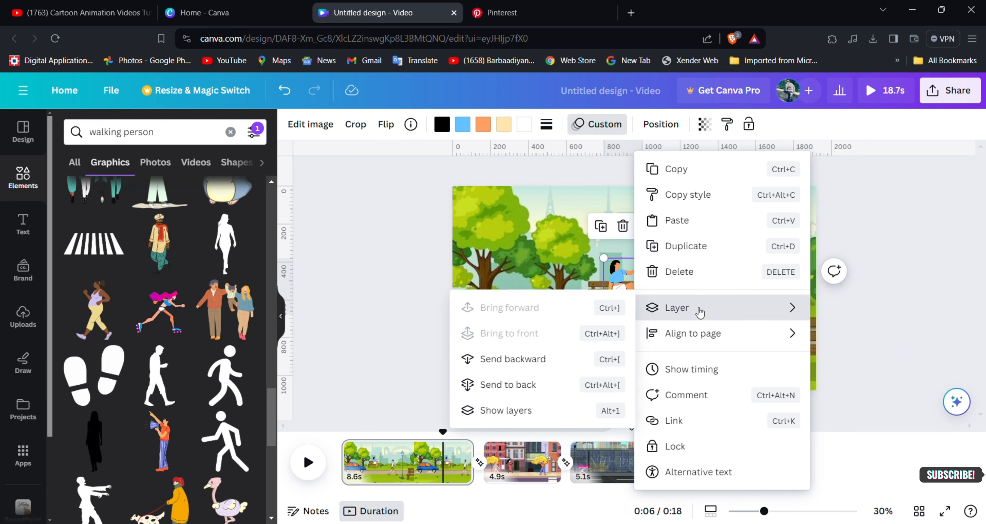
click(515, 409)
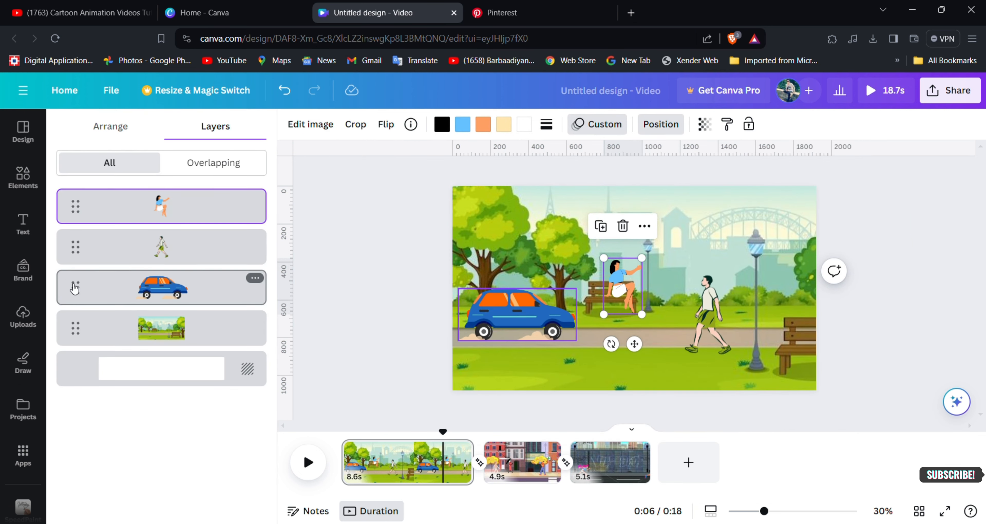
mouse_move(75, 288)
mouse_down()
mouse_move(75, 248)
mouse_move(73, 280)
mouse_up()
drag(81, 212, 67, 338)
click(350, 383)
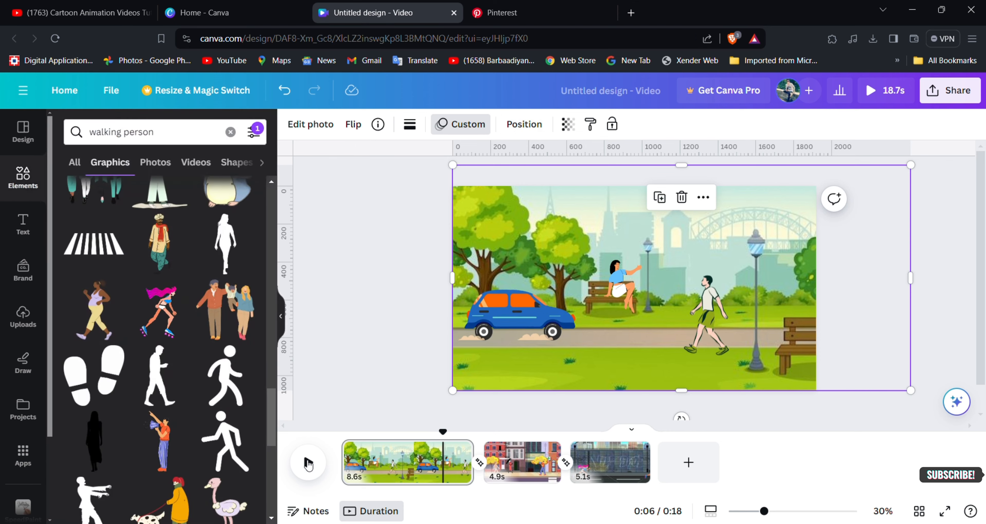
click(307, 468)
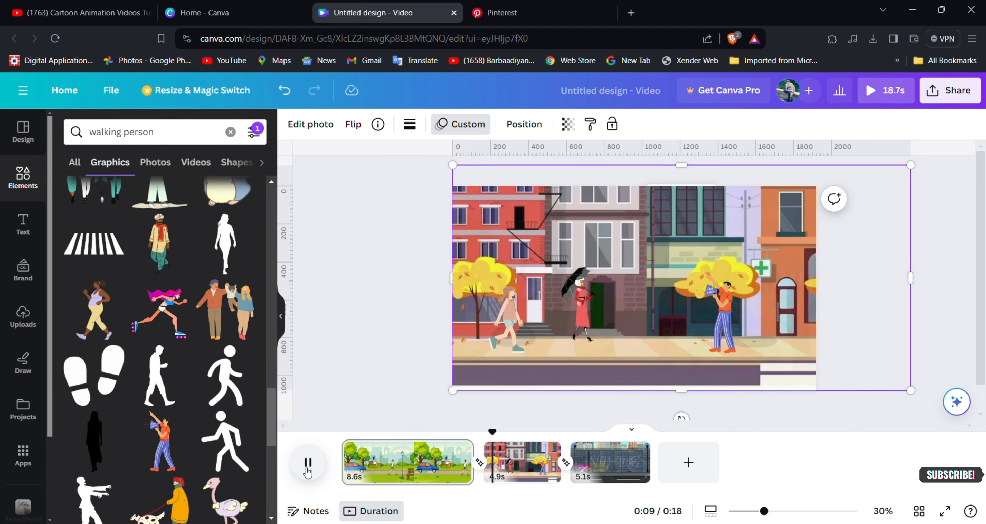
Open the sharing and export options for the design.
click(949, 90)
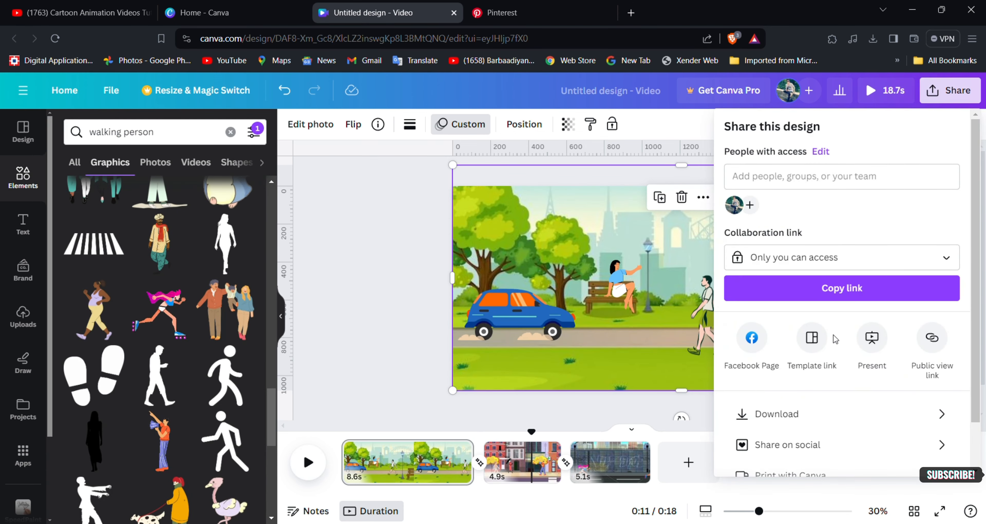